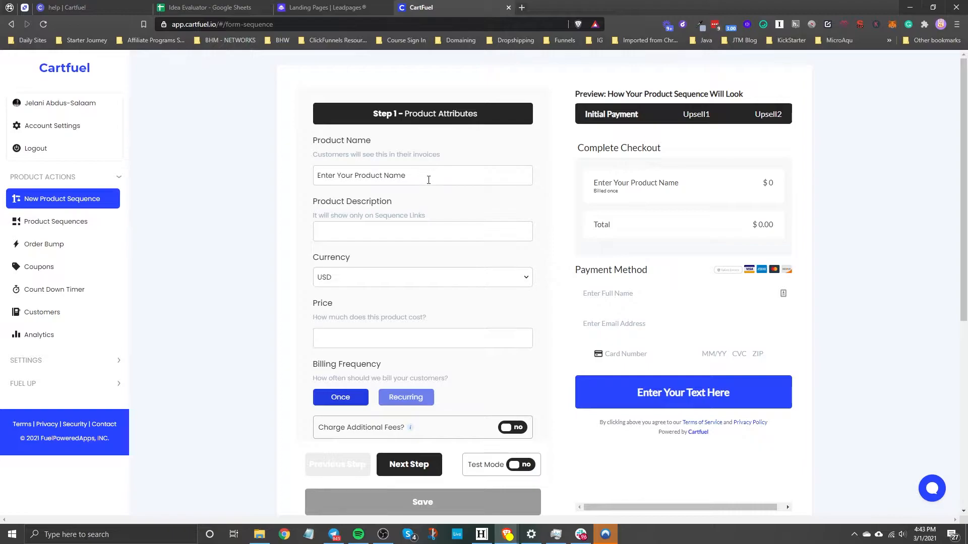
# Name the new product "Leadpages eBook" and save it, leaving the description empty
pyautogui.tripleClick(417, 178)
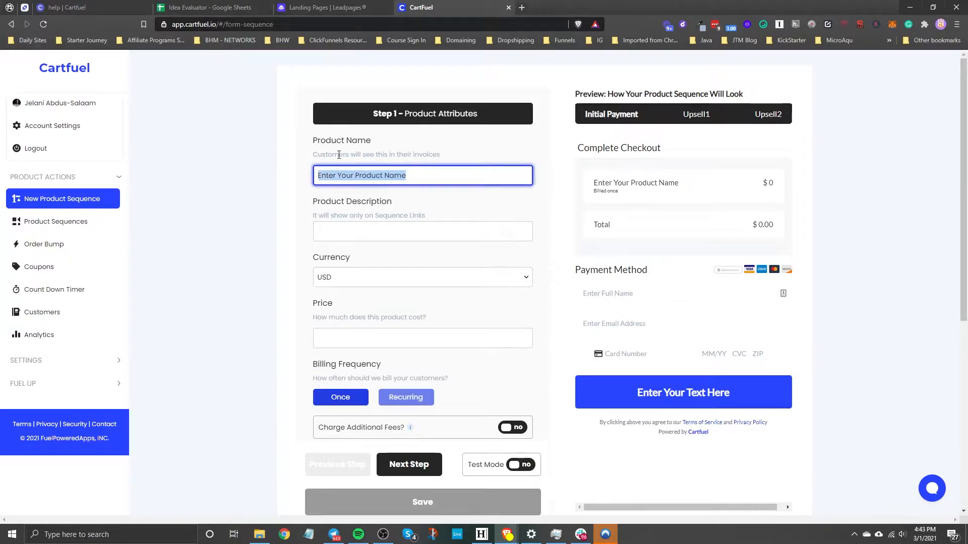
pyautogui.press('BackSpace')
pyautogui.write('Leadpages eBook')
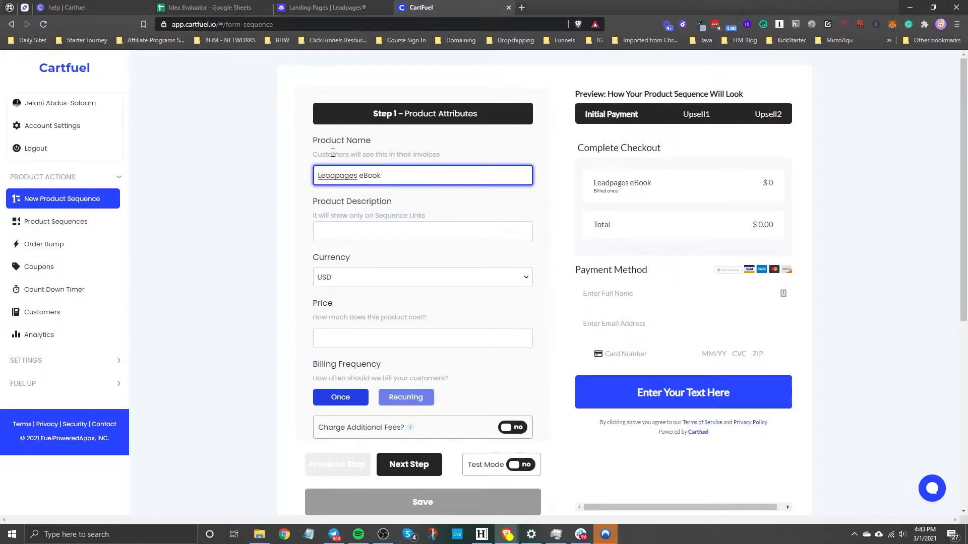
pyautogui.click(345, 237)
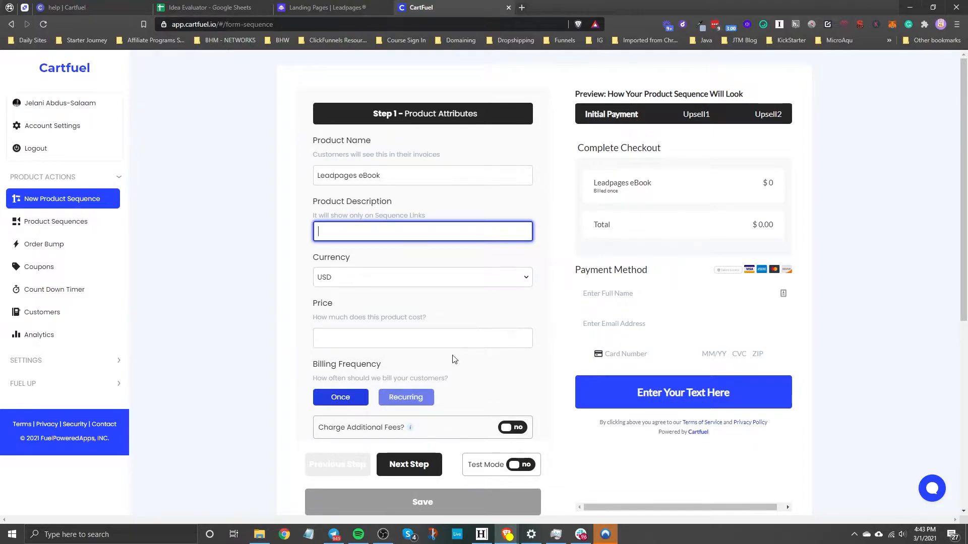
pyautogui.click(409, 511)
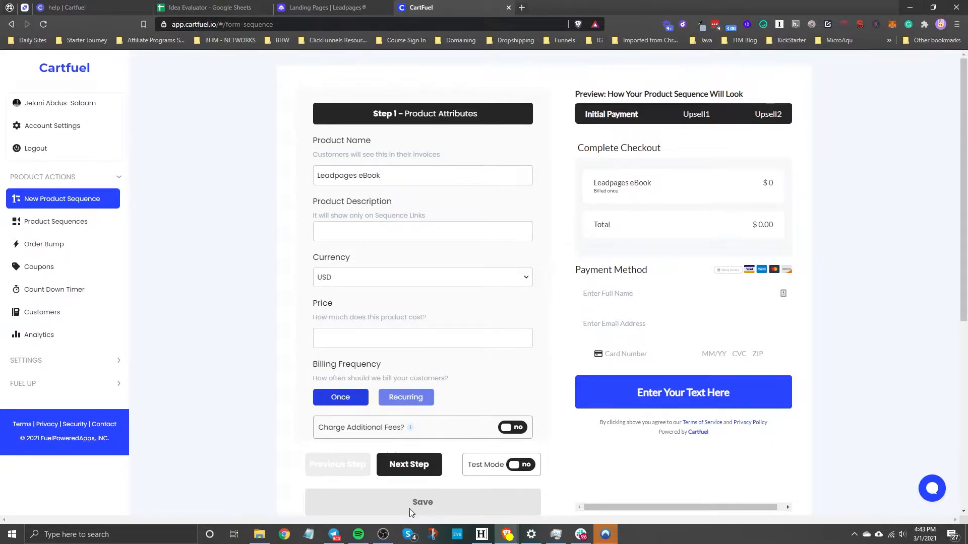
pyautogui.click(203, 261)
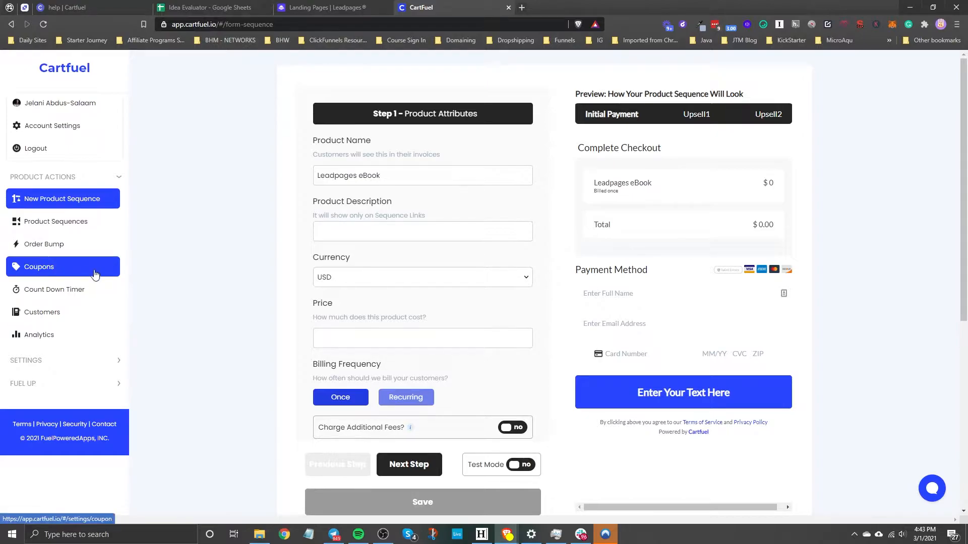
# Find Leadpages eBook in the product sequences list, view its checkout page through its link, and close that page
pyautogui.click(77, 222)
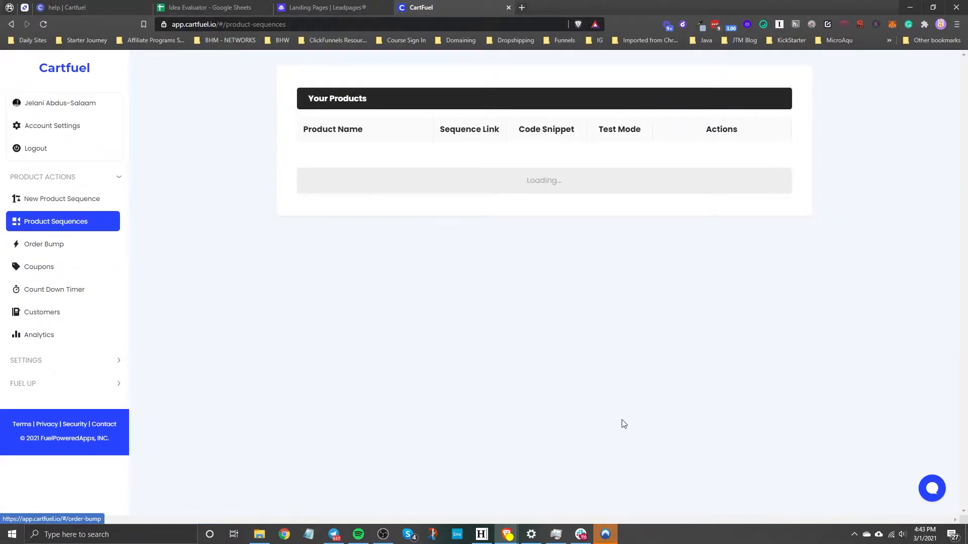
pyautogui.scroll(-6, 426, 313)
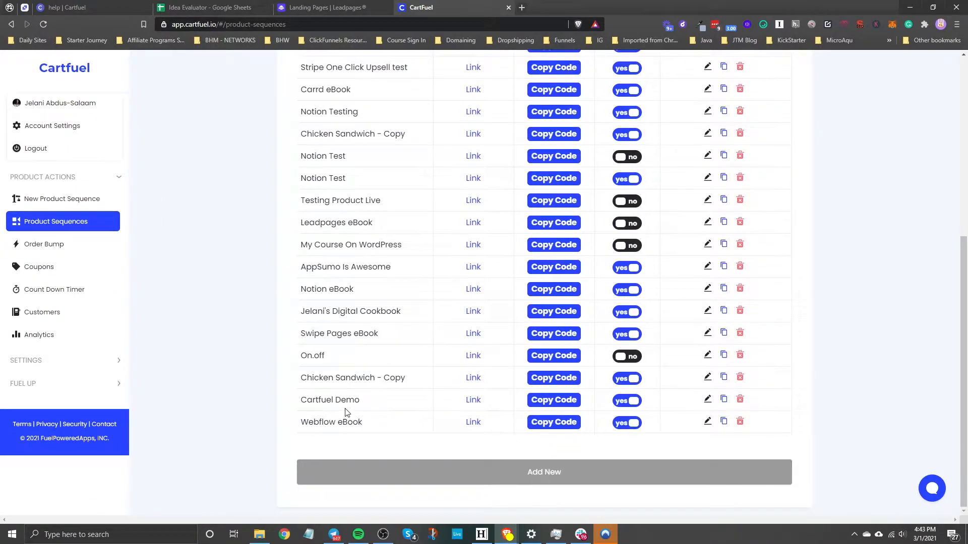
pyautogui.scroll(2, 413, 212)
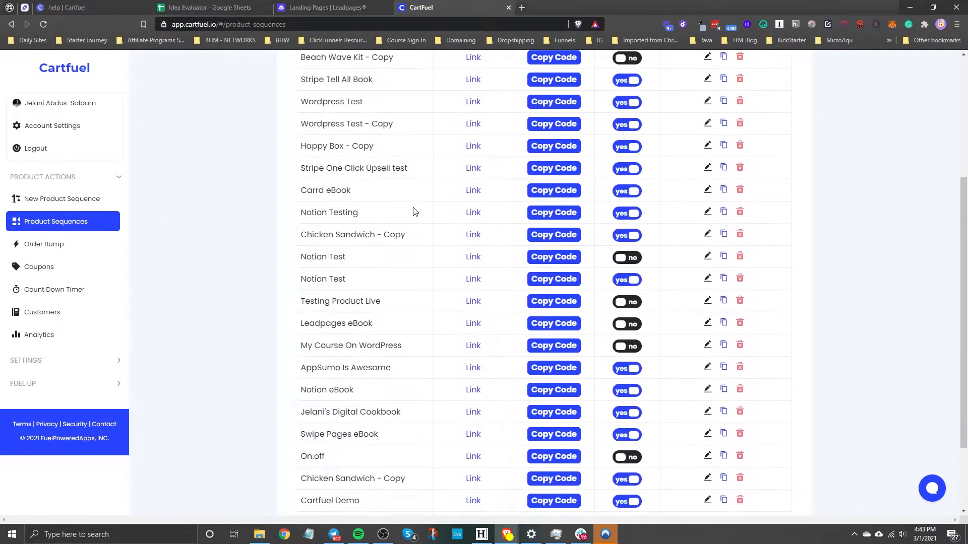
pyautogui.click(472, 323)
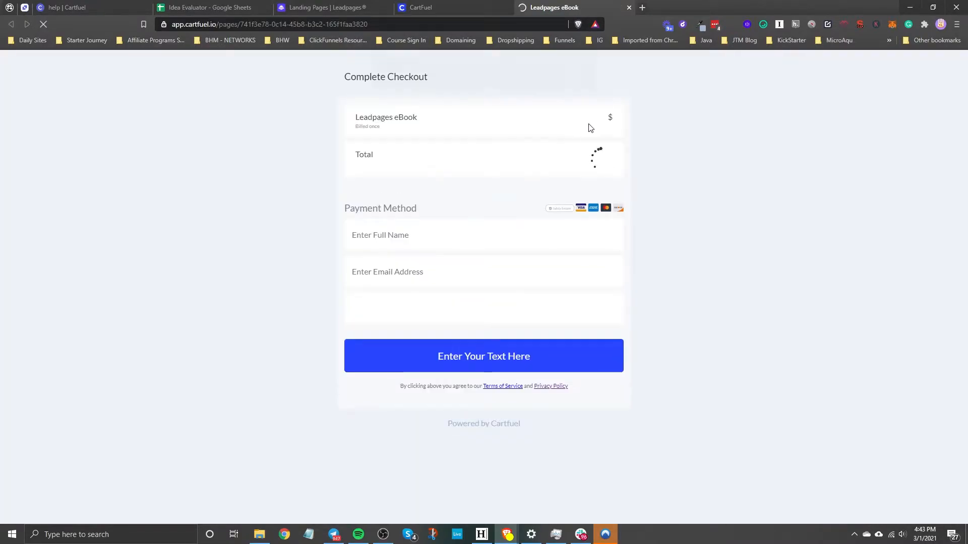
pyautogui.click(571, 83)
pyautogui.click(572, 80)
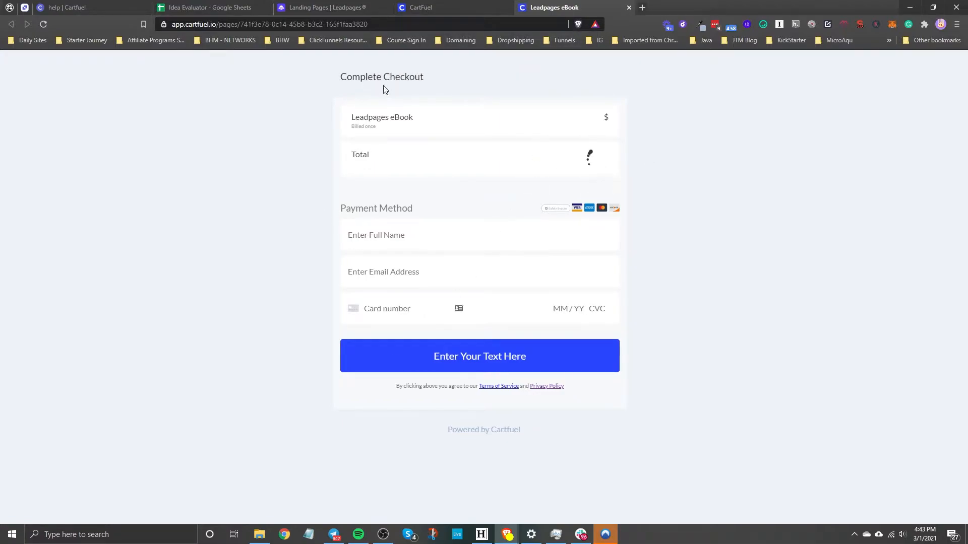
pyautogui.click(629, 8)
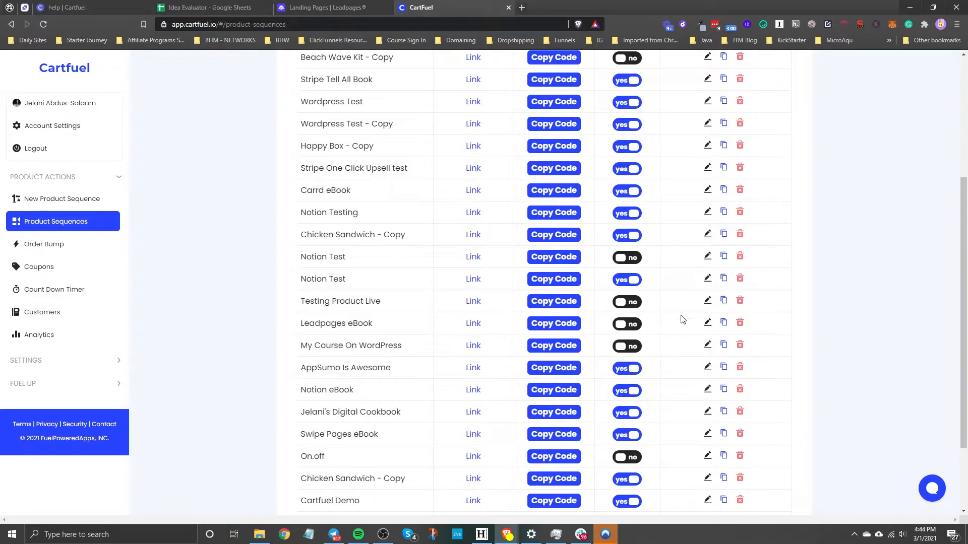
# Open Leadpages eBook for editing and enter the product description "This is about leadpages"
pyautogui.click(712, 322)
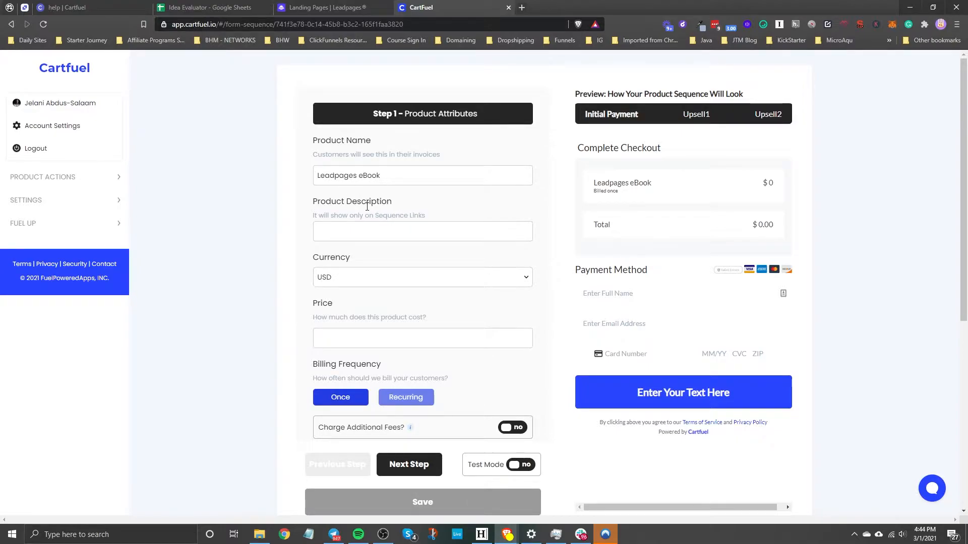
pyautogui.click(376, 227)
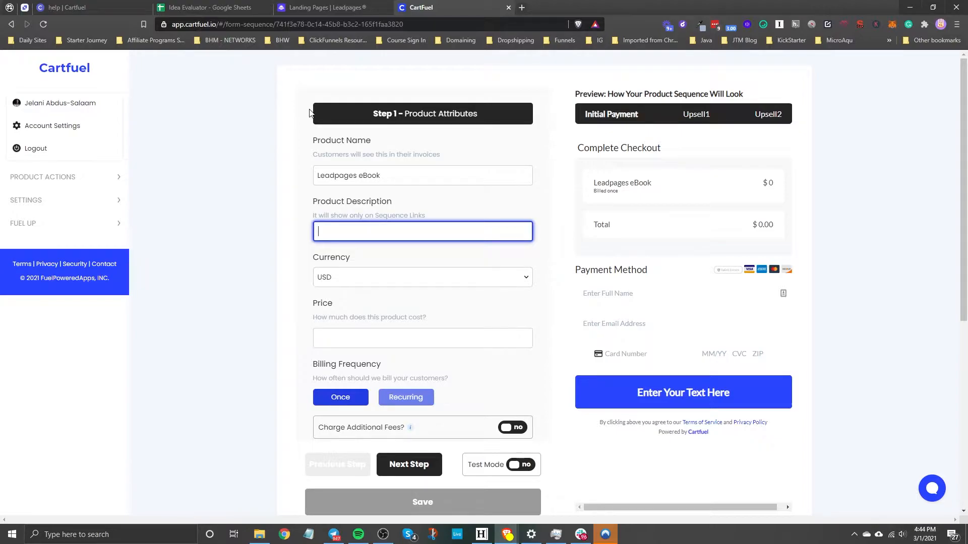
pyautogui.write('This is about leadpages')
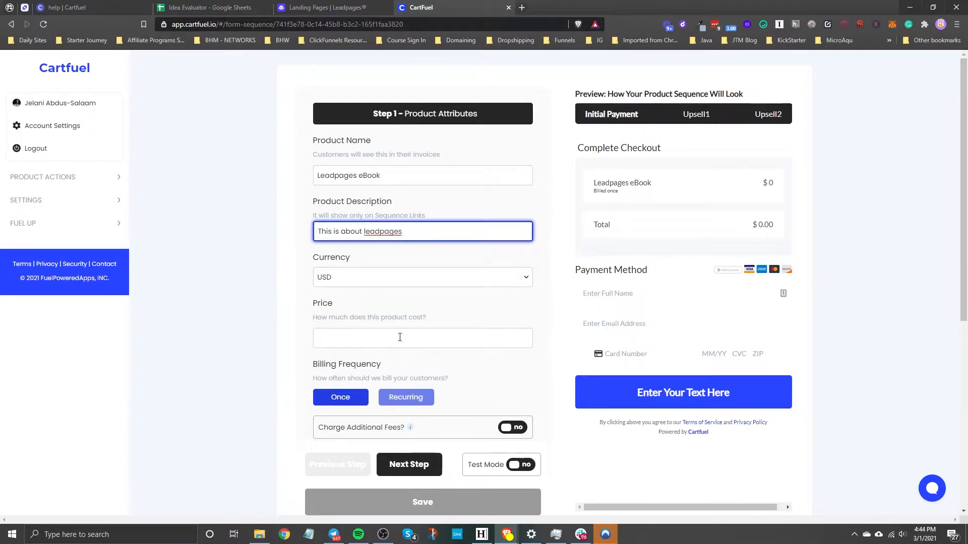
# Set the product's price to 10 USD
pyautogui.scroll(-4, 384, 291)
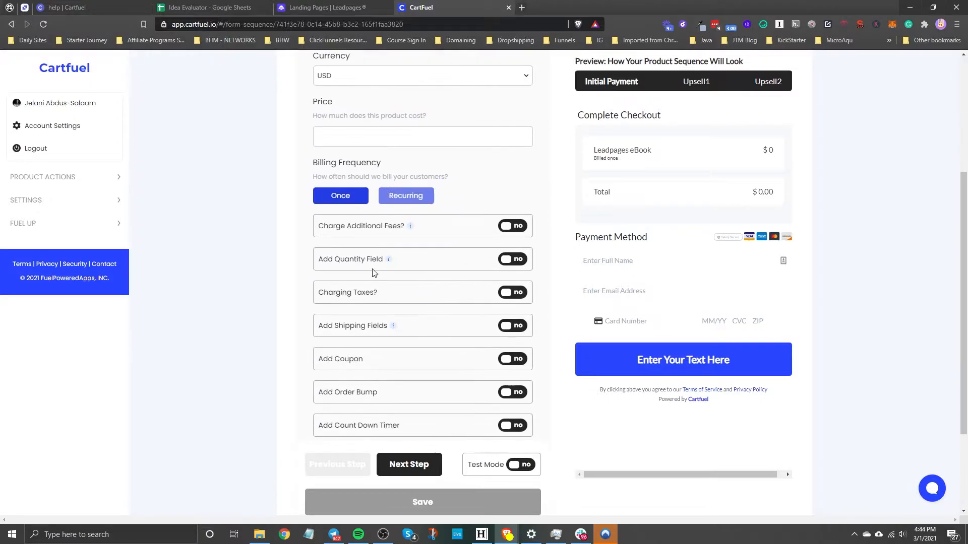
pyautogui.click(345, 143)
pyautogui.write('10')
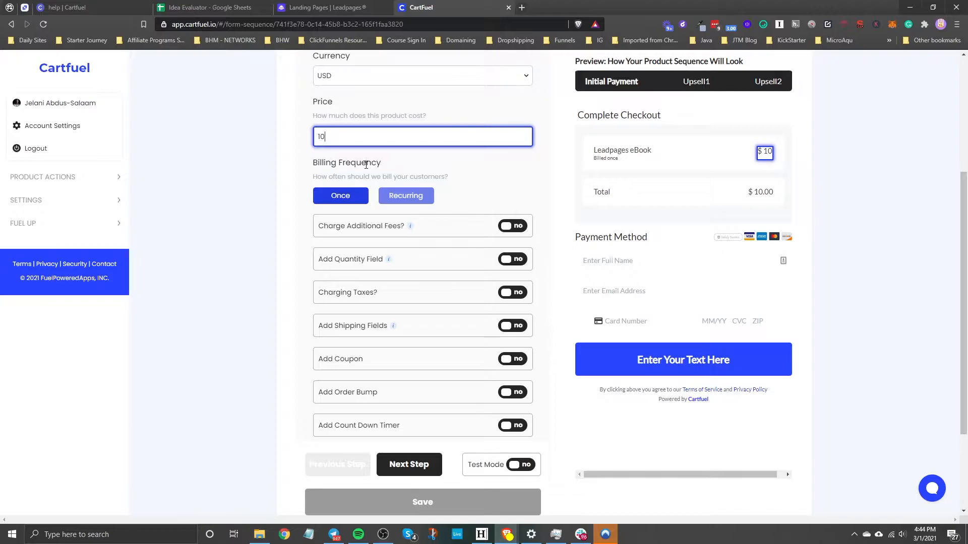
# Try the Recurring billing frequency with its interval options, and return the billing to Once
pyautogui.click(405, 197)
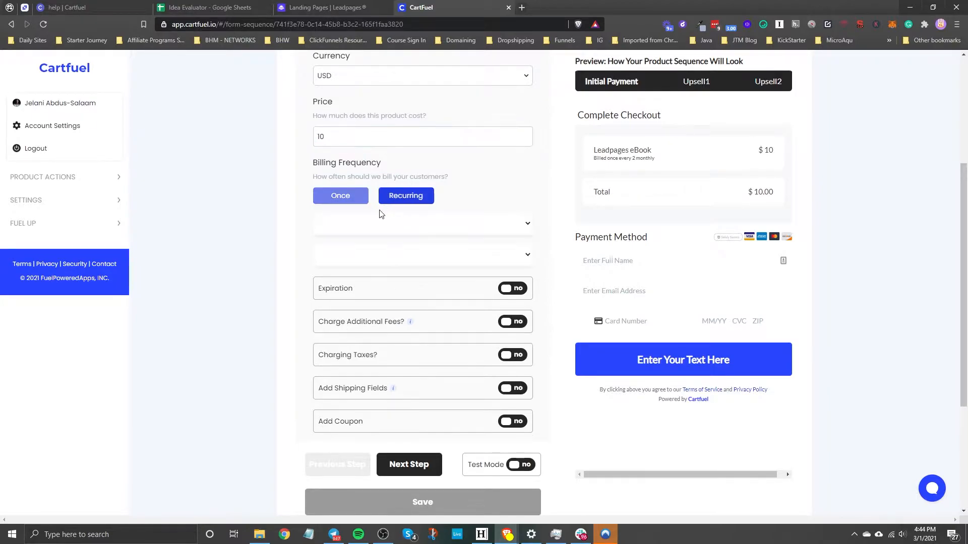
pyautogui.click(357, 229)
pyautogui.click(343, 200)
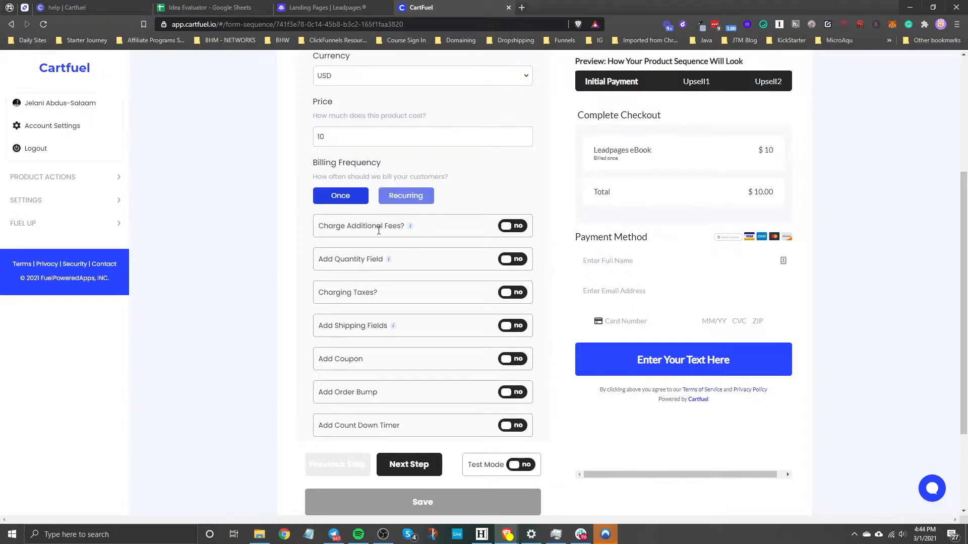
# Advance to the Customize step of the form and set the font type to Poppins
pyautogui.scroll(-2, 378, 230)
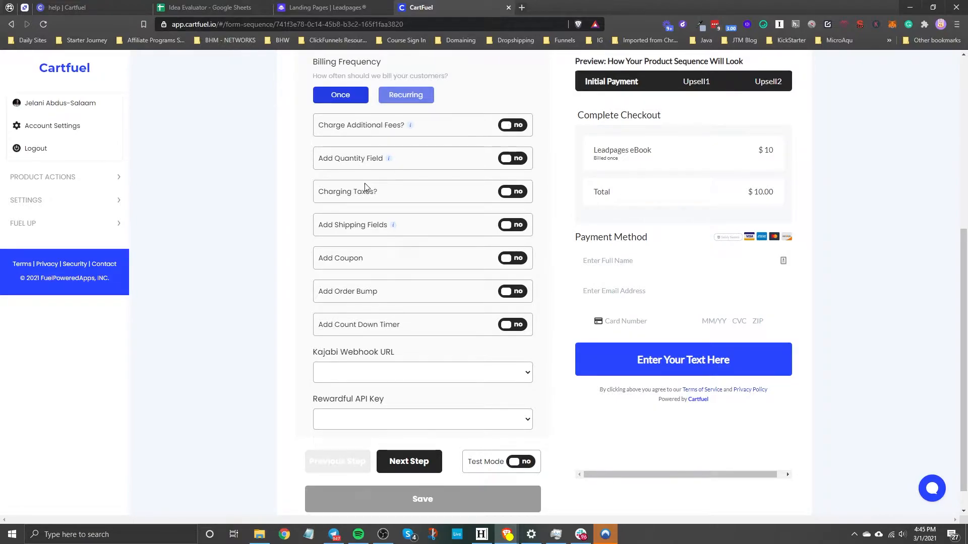
pyautogui.moveTo(404, 227)
pyautogui.scroll(-1, 425, 411)
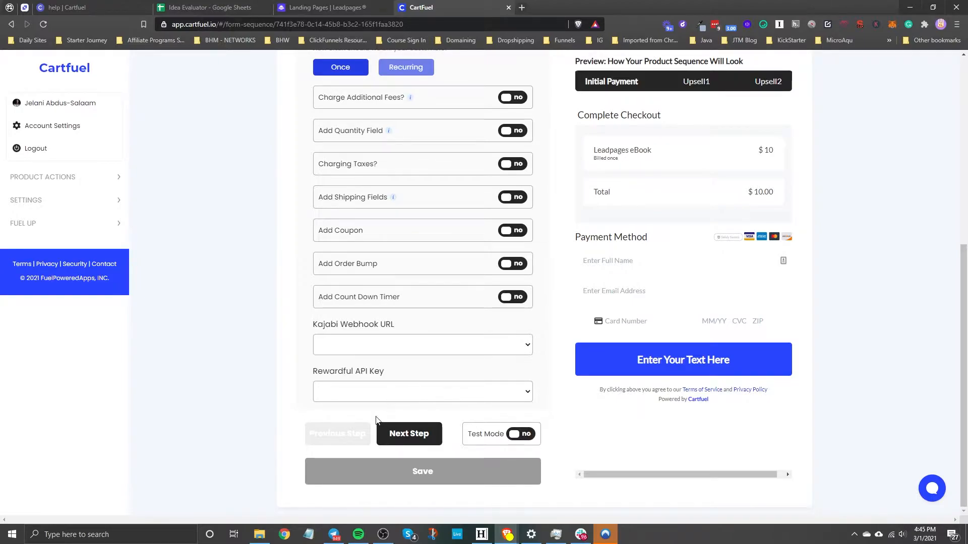
pyautogui.click(413, 436)
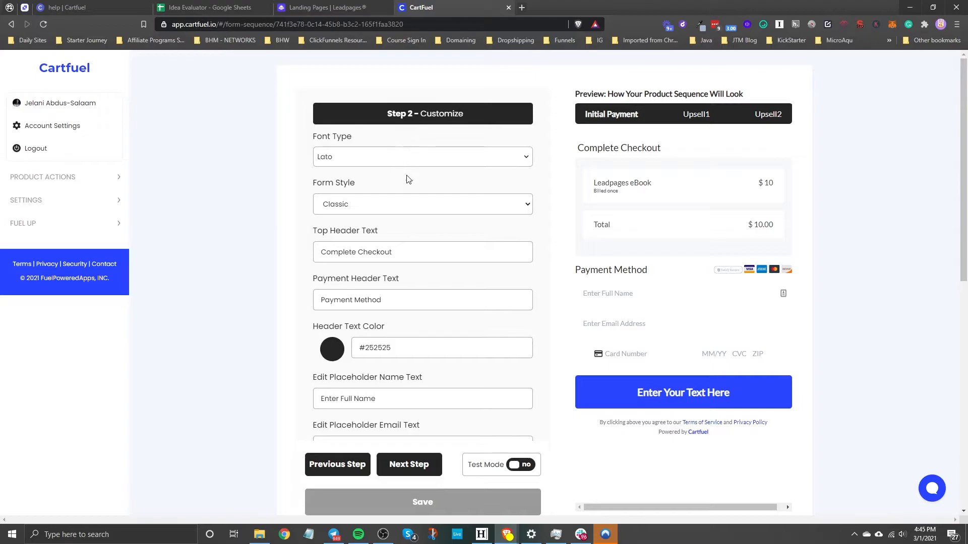
pyautogui.click(328, 158)
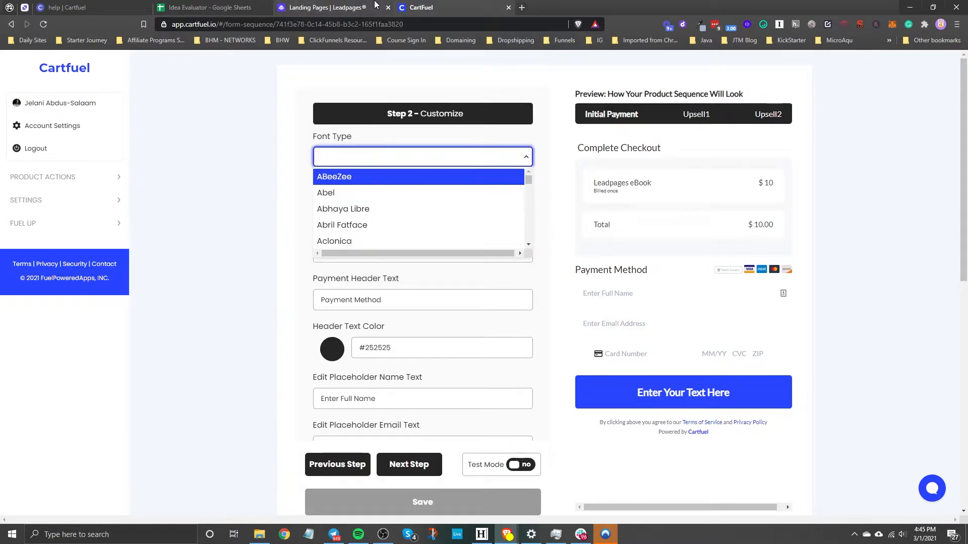
pyautogui.write('popp')
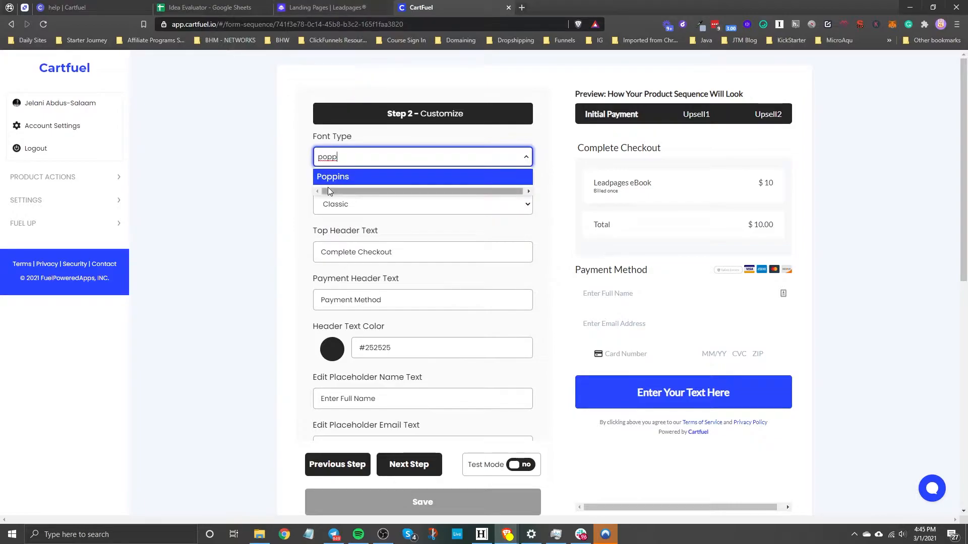
pyautogui.click(331, 180)
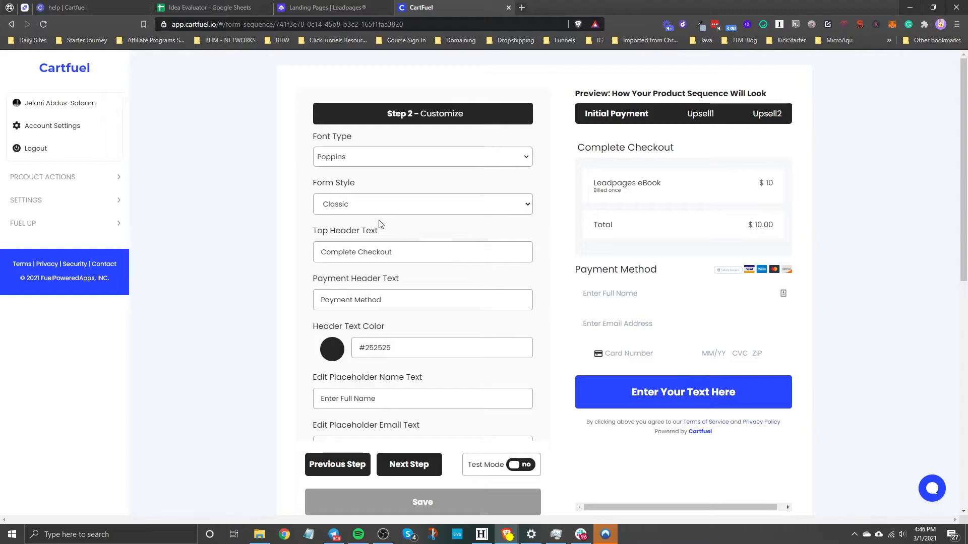
# Try the Two Steps form style in the preview, and return the form style to Classic
pyautogui.click(340, 204)
pyautogui.click(353, 228)
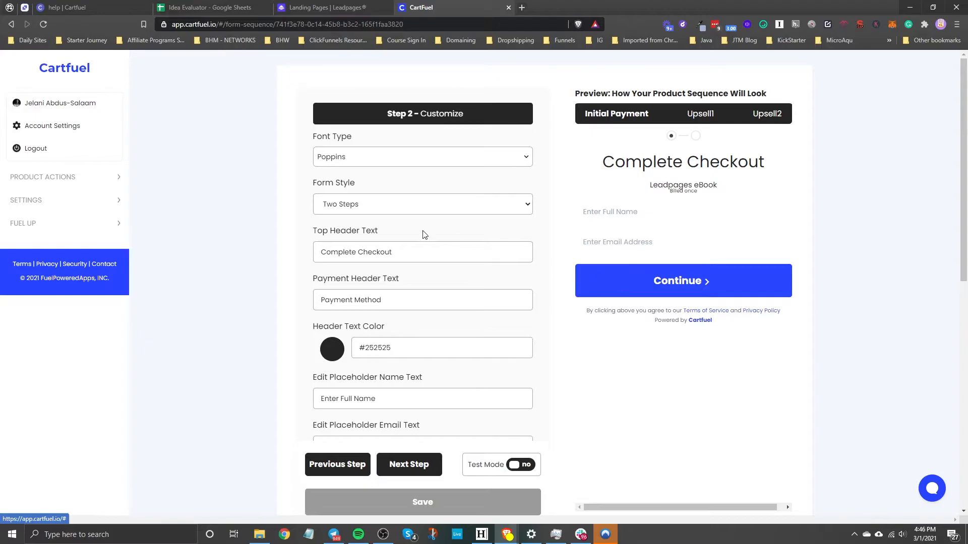
pyautogui.click(363, 207)
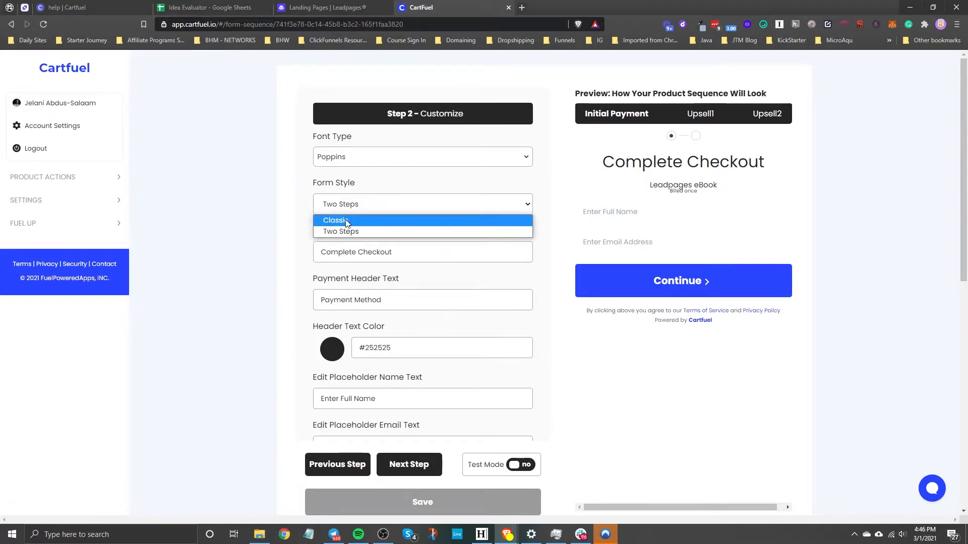
pyautogui.click(346, 222)
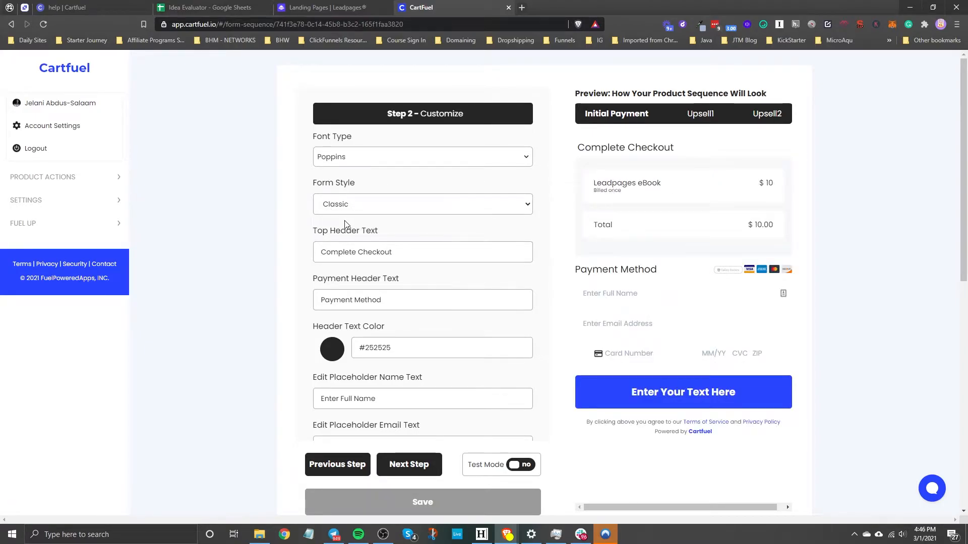
# Clear the top header text and re-enter it as "Complete Checkout"
pyautogui.tripleClick(407, 261)
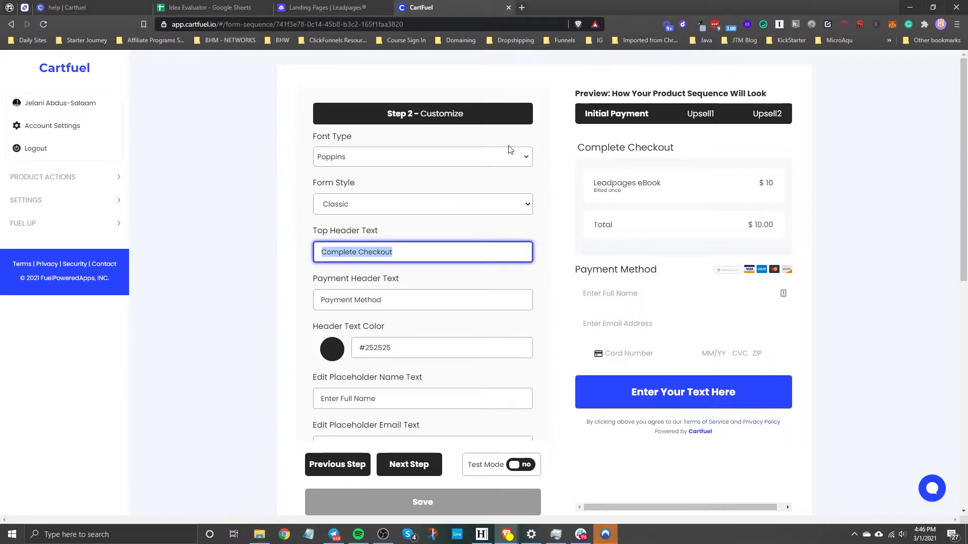
pyautogui.press('BackSpace')
pyautogui.write('Complete')
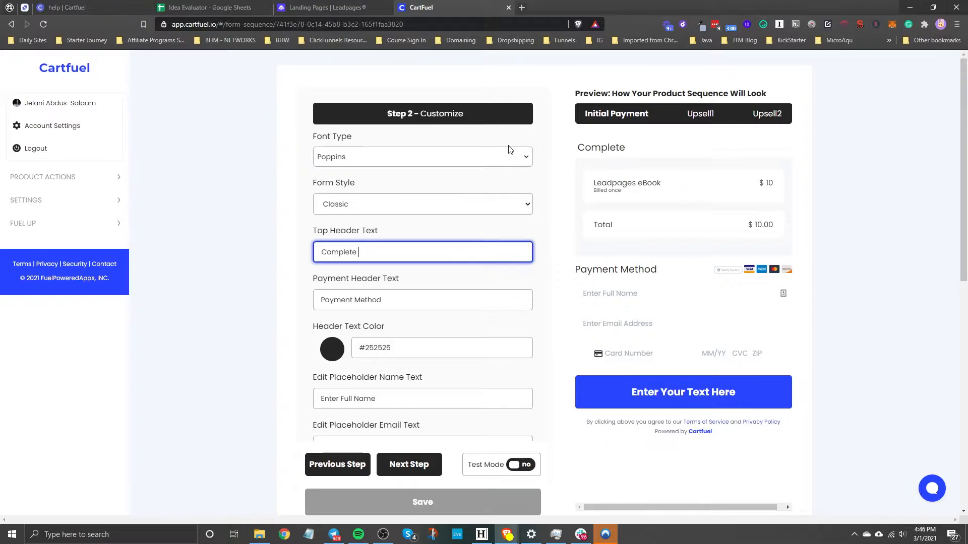
pyautogui.write(' Checkout')
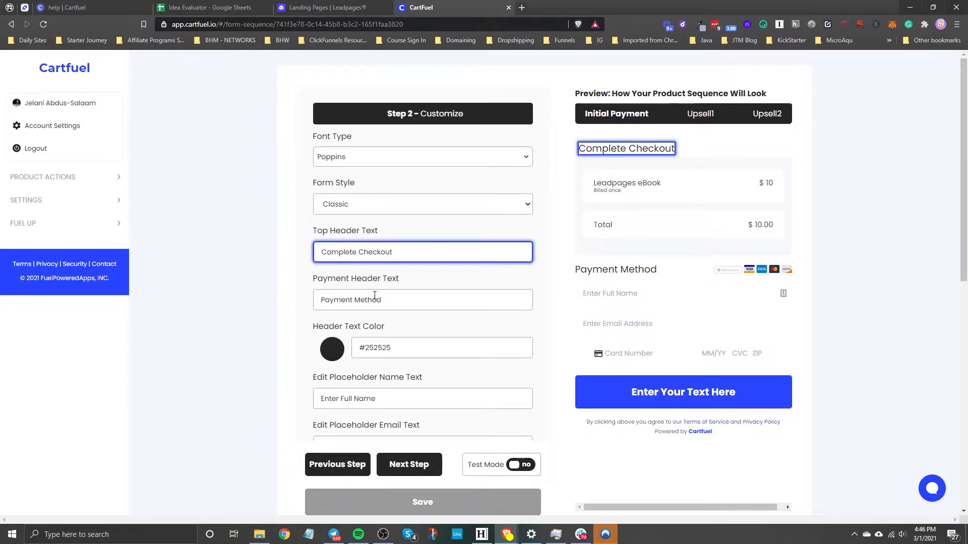
# Replace the payment header text with "Enter Payment Details"
pyautogui.click(405, 302)
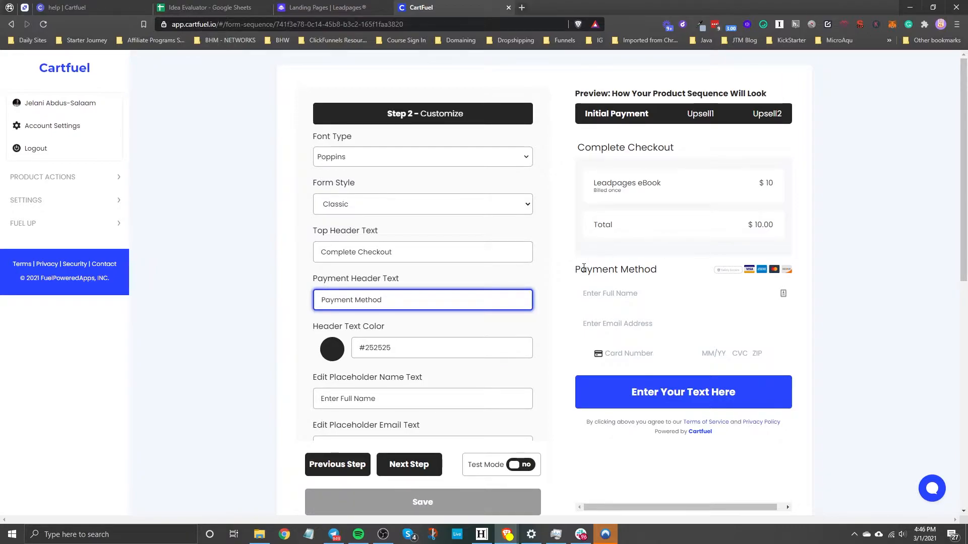
pyautogui.moveTo(582, 269); pyautogui.dragTo(639, 274)
pyautogui.moveTo(384, 301); pyautogui.dragTo(337, 279)
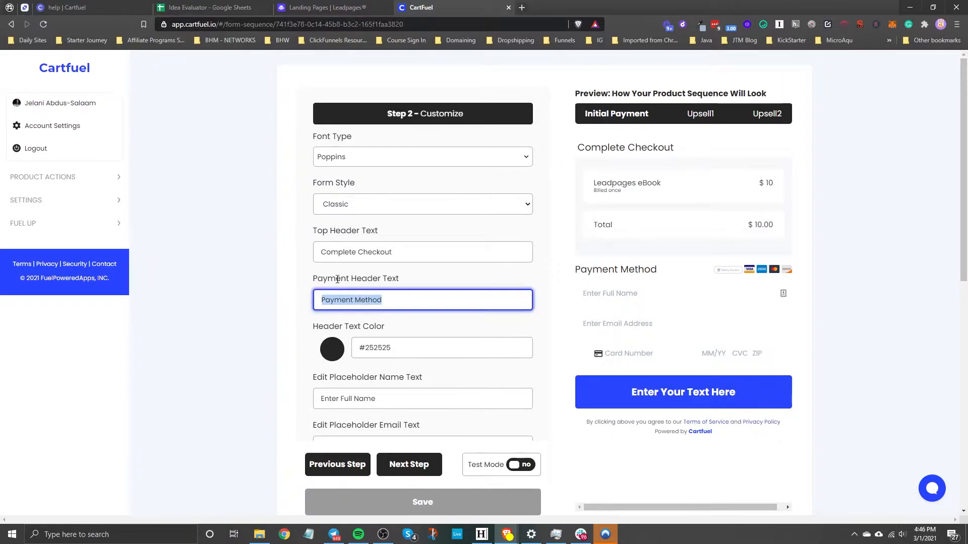
pyautogui.write('Enter')
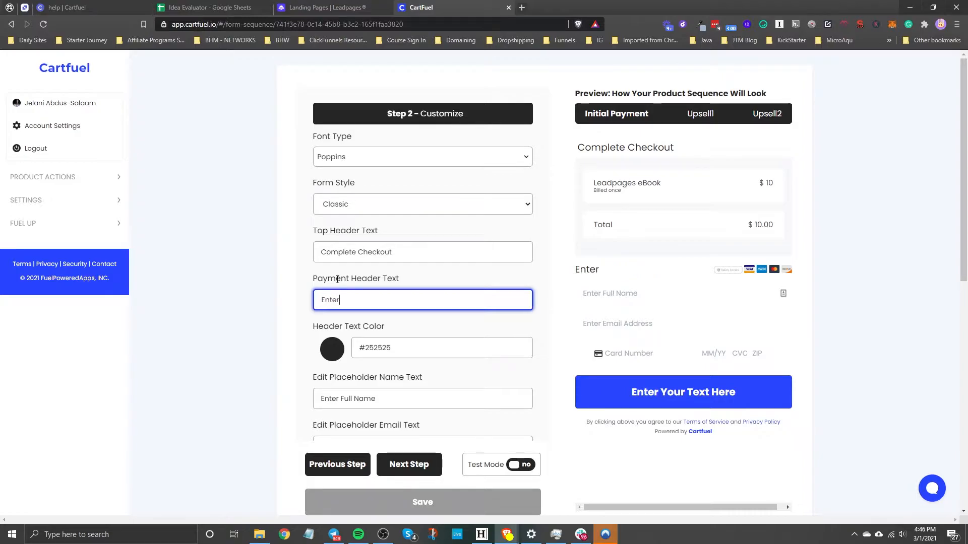
pyautogui.write(' Payment D')
pyautogui.write('etailed')
pyautogui.press('BackSpace')
pyautogui.press('BackSpace')
pyautogui.write('s')
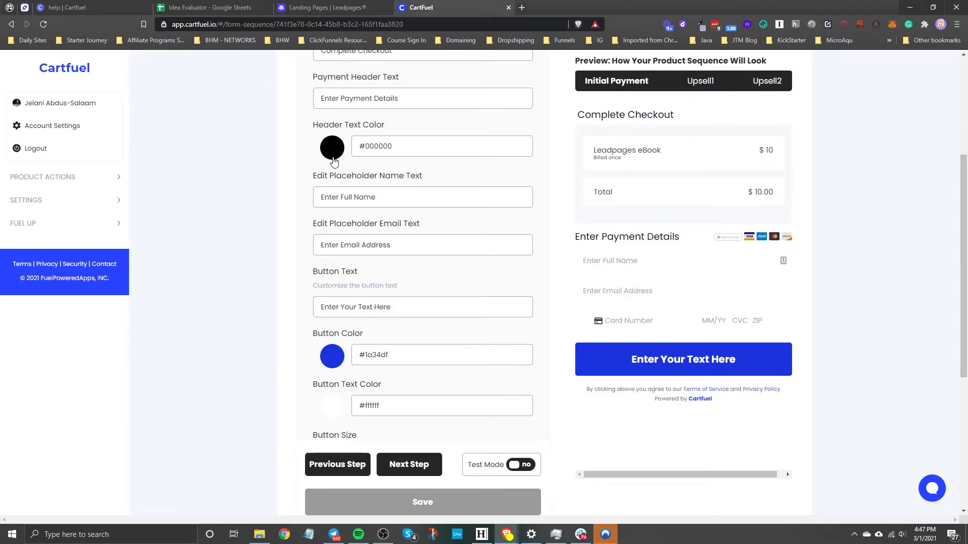
# Extend the placeholder texts to "Enter Full Name Here" for the name and "Enter Email Address Here" for the email
pyautogui.moveTo(407, 150); pyautogui.dragTo(360, 167)
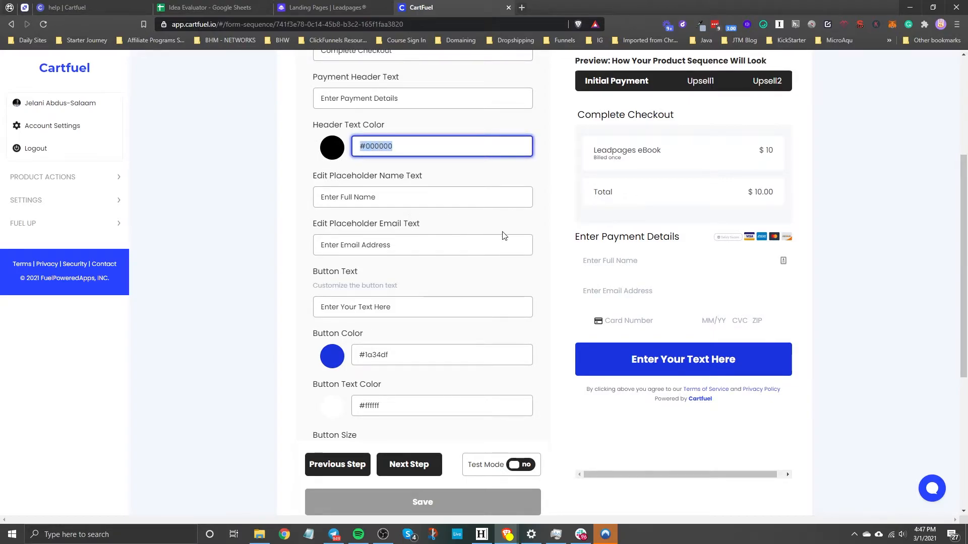
pyautogui.click(356, 201)
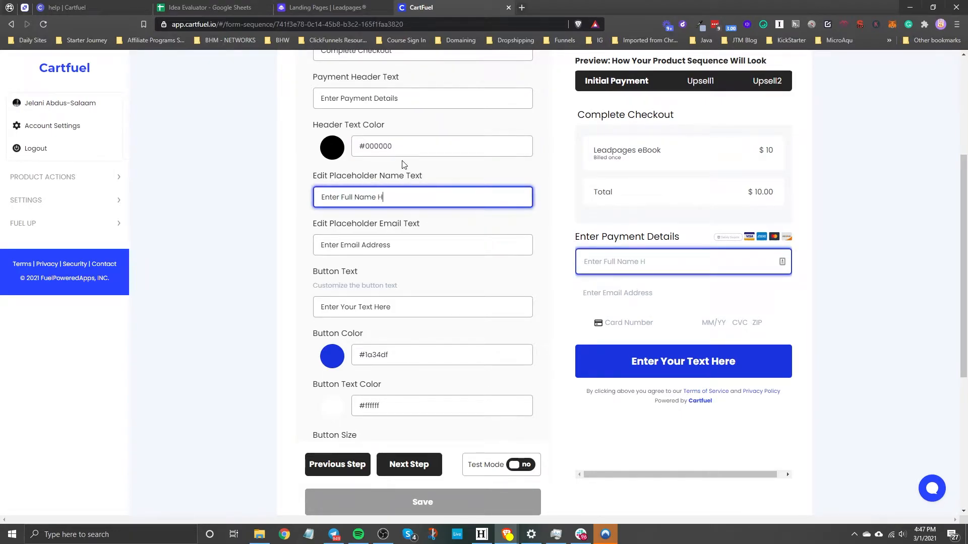
pyautogui.click(433, 248)
pyautogui.write('Here')
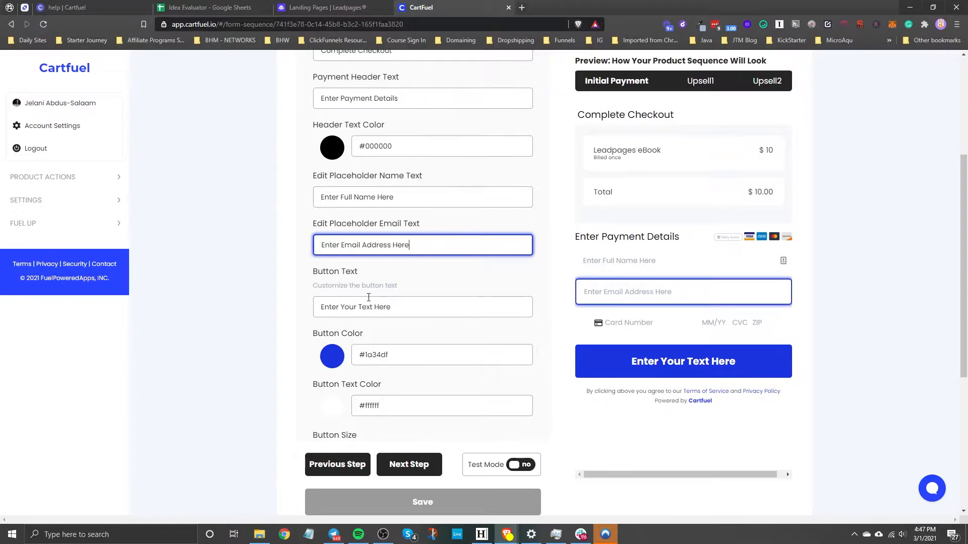
# Replace the checkout button text with "Yes, I want this ebook!"
pyautogui.tripleClick(400, 308)
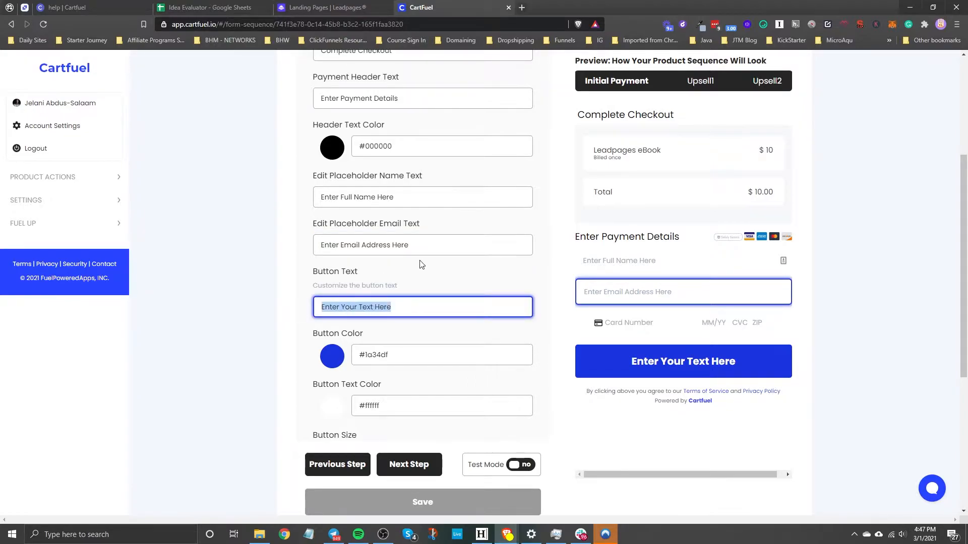
pyautogui.write('Yes, ')
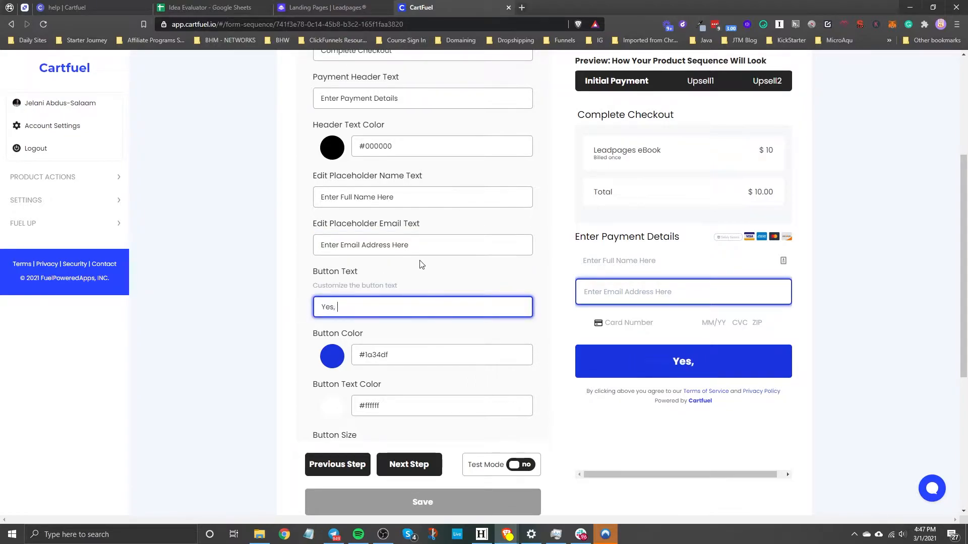
pyautogui.write('I want this ebook!')
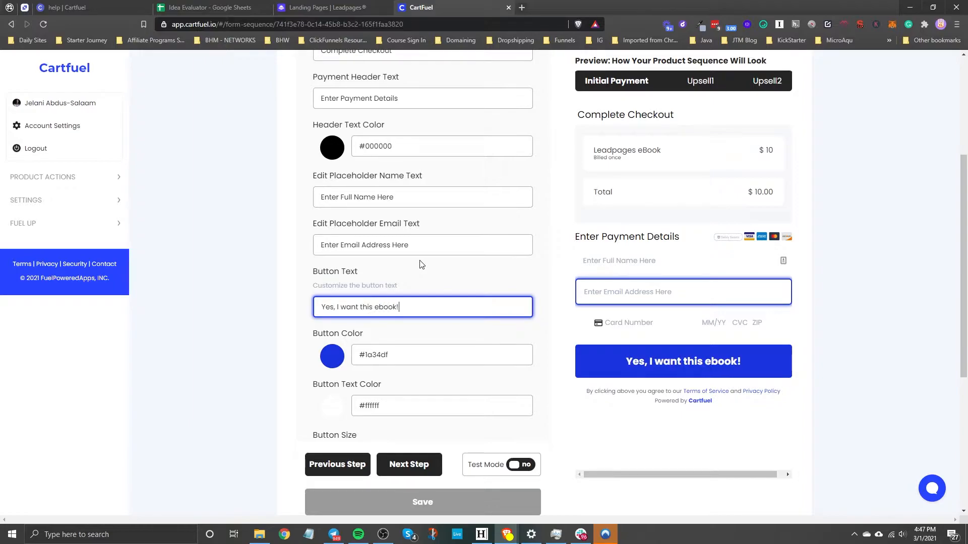
# Set the checkout button color to black (#000000) and look at the button text color options without changing them
pyautogui.click(332, 357)
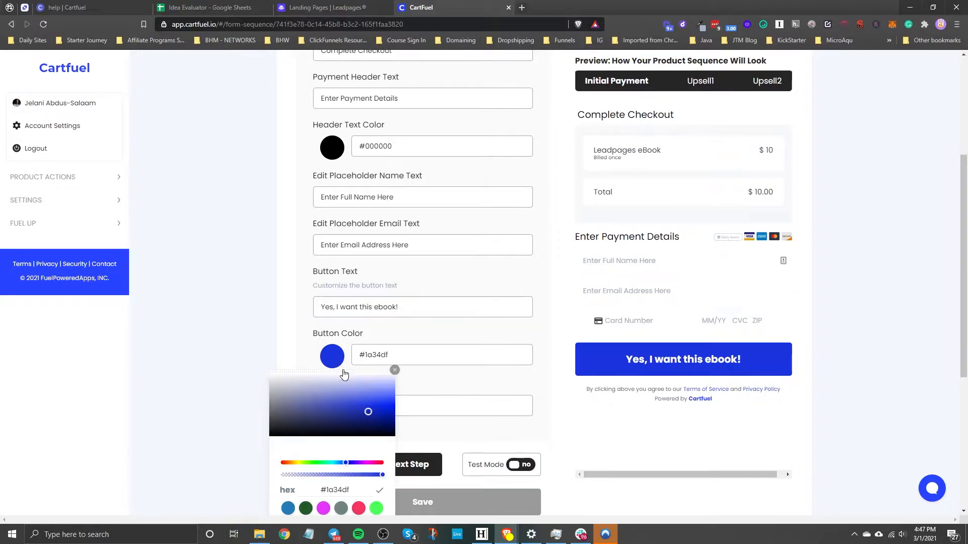
pyautogui.click(316, 428)
pyautogui.moveTo(317, 427)
pyautogui.mouseDown()
pyautogui.moveTo(295, 423)
pyautogui.moveTo(315, 391)
pyautogui.moveTo(260, 451)
pyautogui.mouseUp()
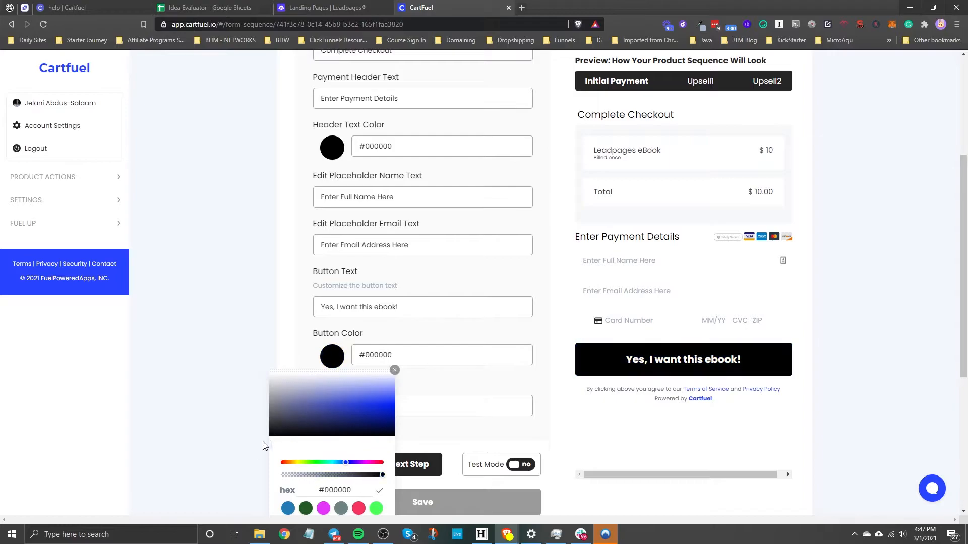
pyautogui.click(395, 370)
pyautogui.scroll(-2, 409, 361)
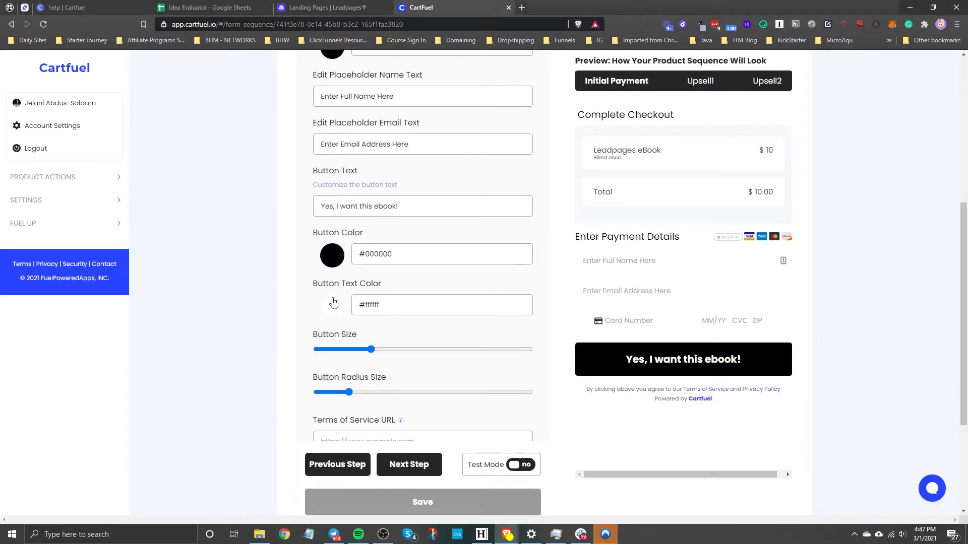
pyautogui.click(332, 301)
pyautogui.click(394, 341)
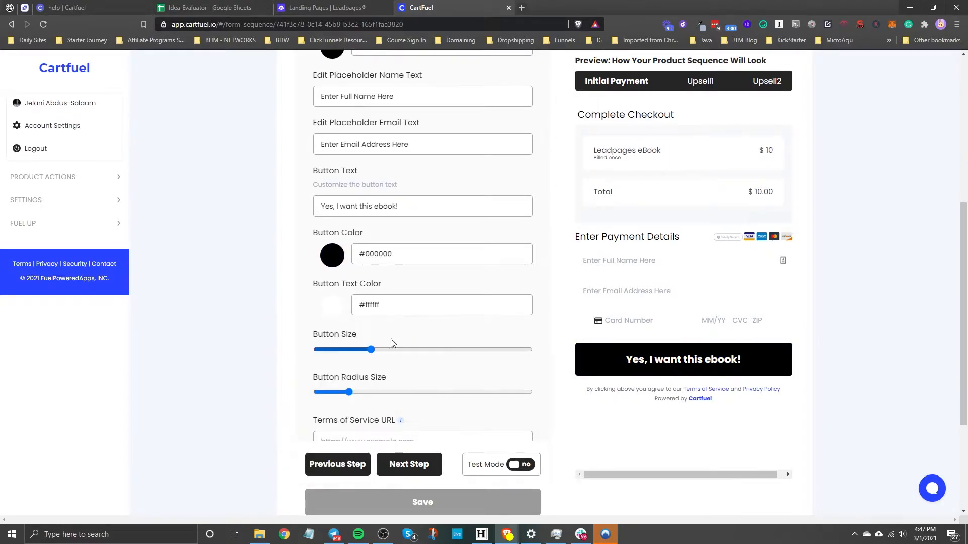
# Reduce the checkout button's size slightly and raise its corner radius to the maximum
pyautogui.moveTo(379, 349)
pyautogui.mouseDown()
pyautogui.moveTo(397, 348)
pyautogui.moveTo(367, 350)
pyautogui.mouseUp()
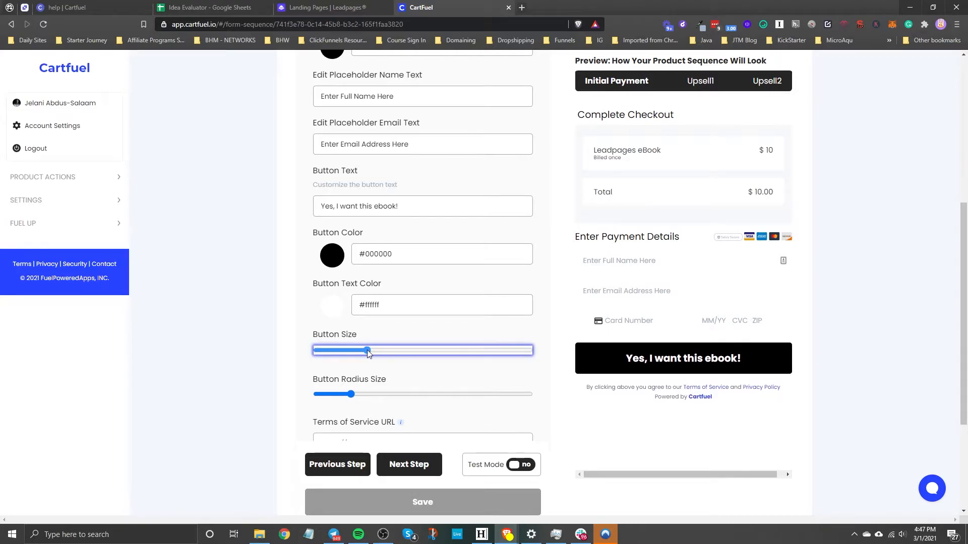
pyautogui.moveTo(351, 394); pyautogui.dragTo(571, 401)
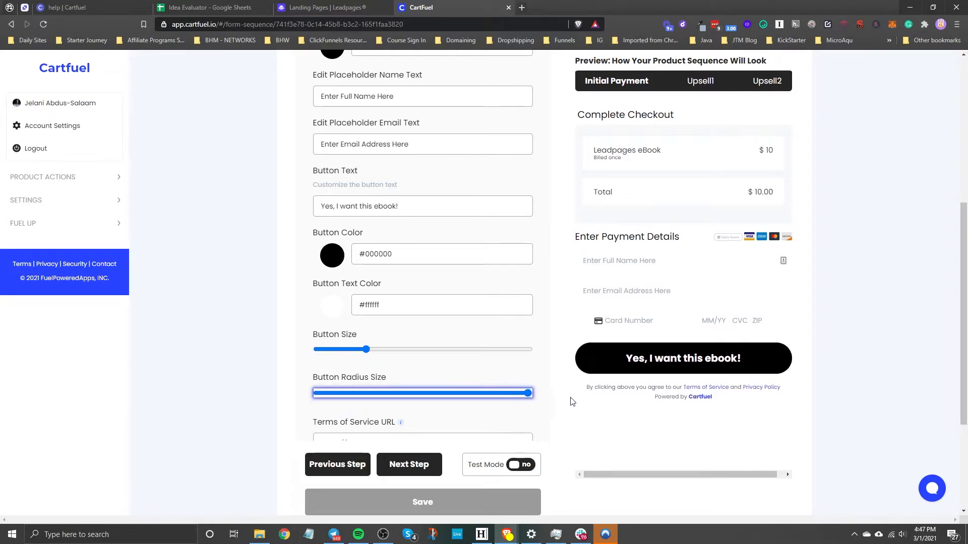
pyautogui.click(811, 305)
# Leave the terms, privacy policy and custom CSS fields empty and advance to the Page After Purchase step
pyautogui.scroll(-3, 432, 375)
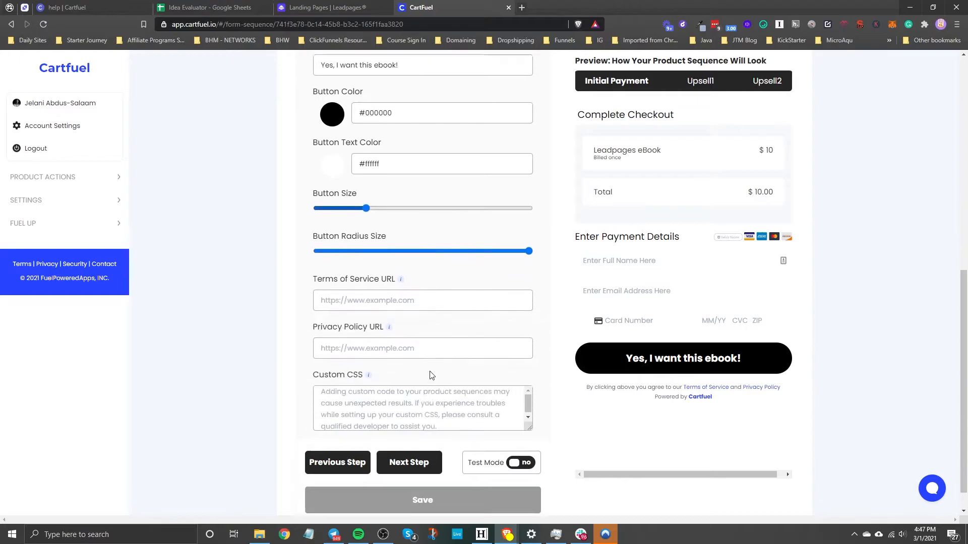
pyautogui.scroll(-1, 431, 375)
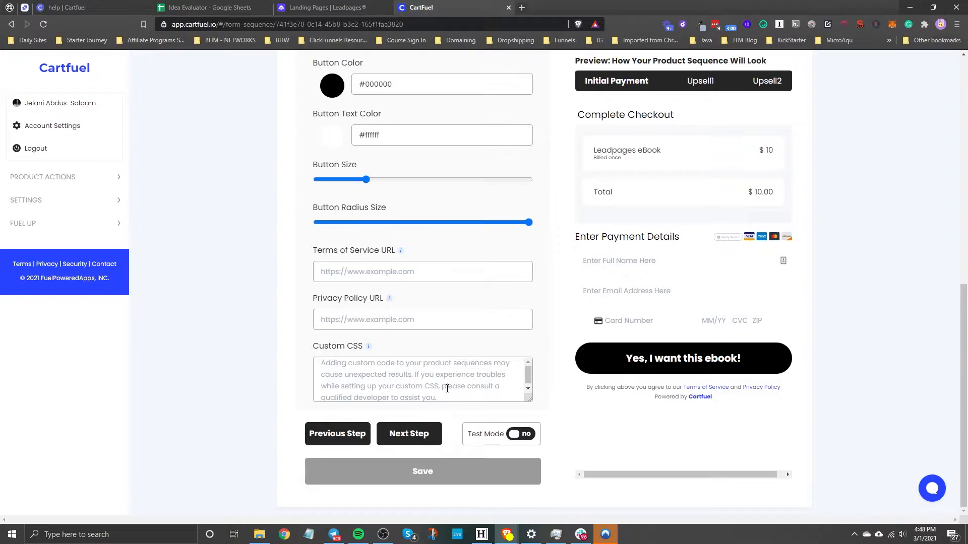
pyautogui.click(417, 441)
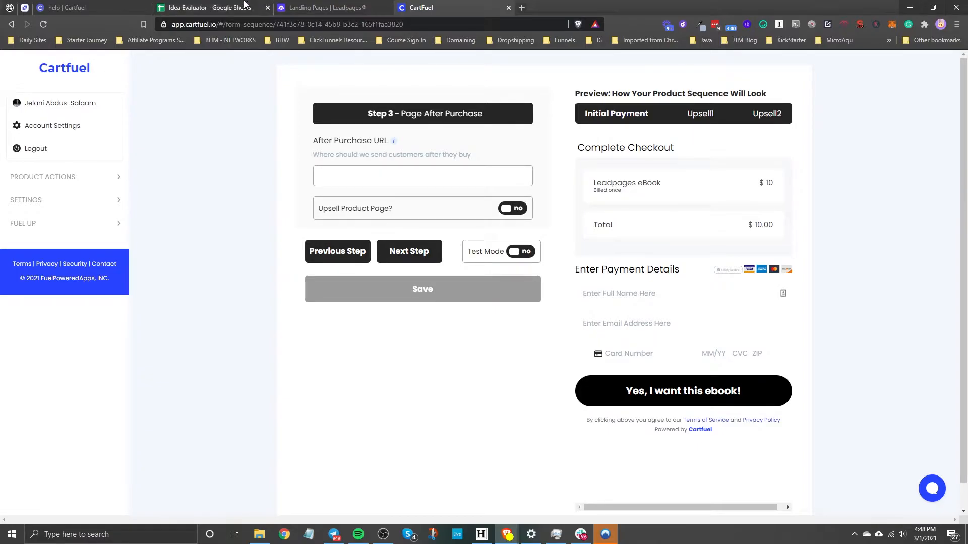
# Switch to Leadpages and start creating a new landing page to serve as the after-purchase page
pyautogui.click(327, 7)
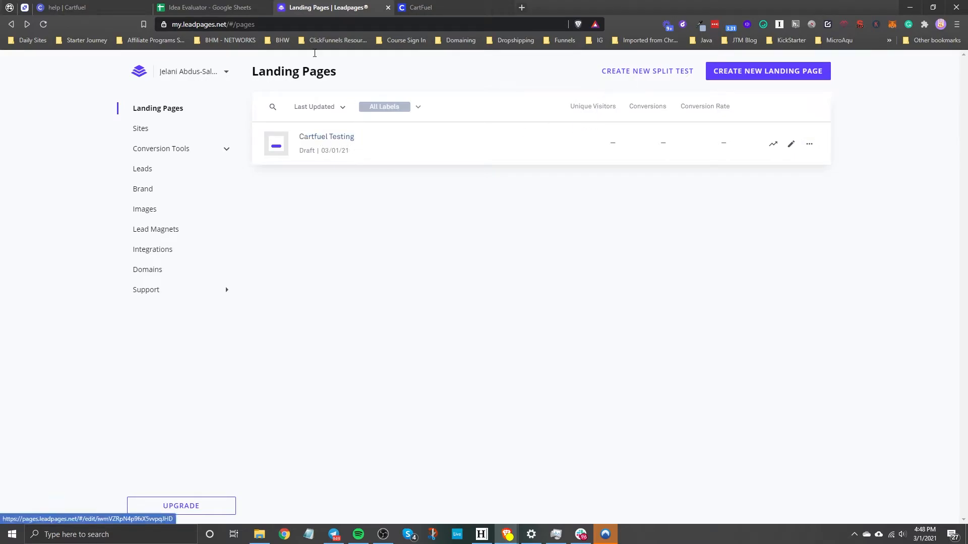
pyautogui.click(420, 8)
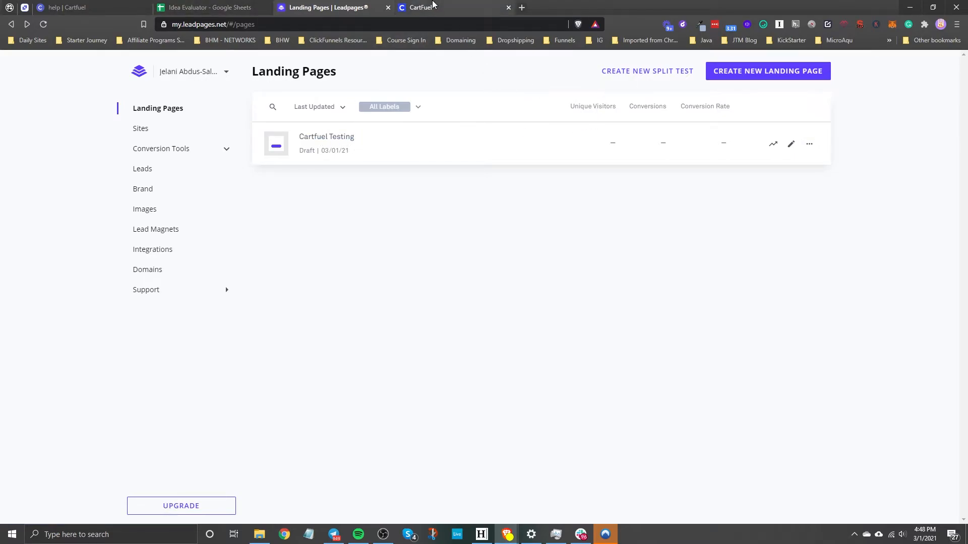
pyautogui.click(370, 183)
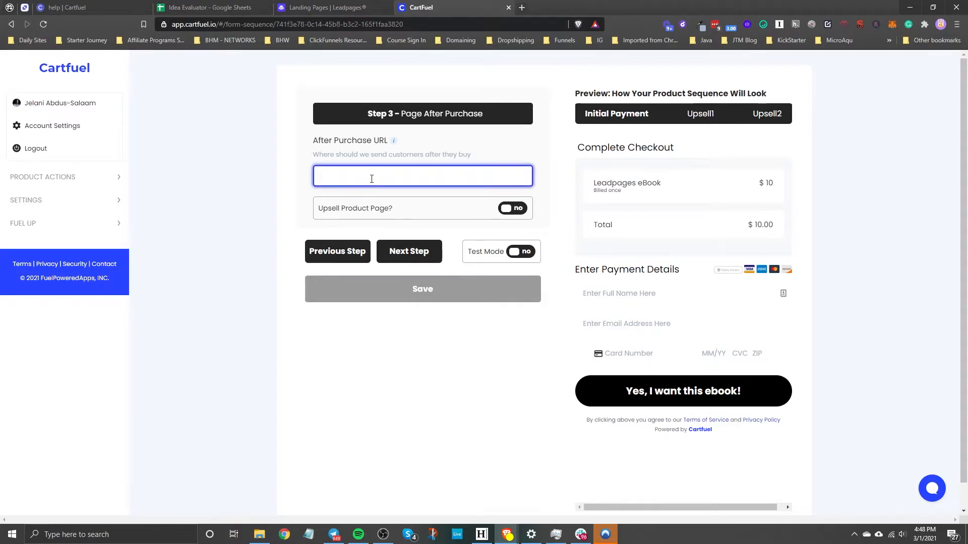
pyautogui.hotkey('ctrl', 'shift', 'Tab')
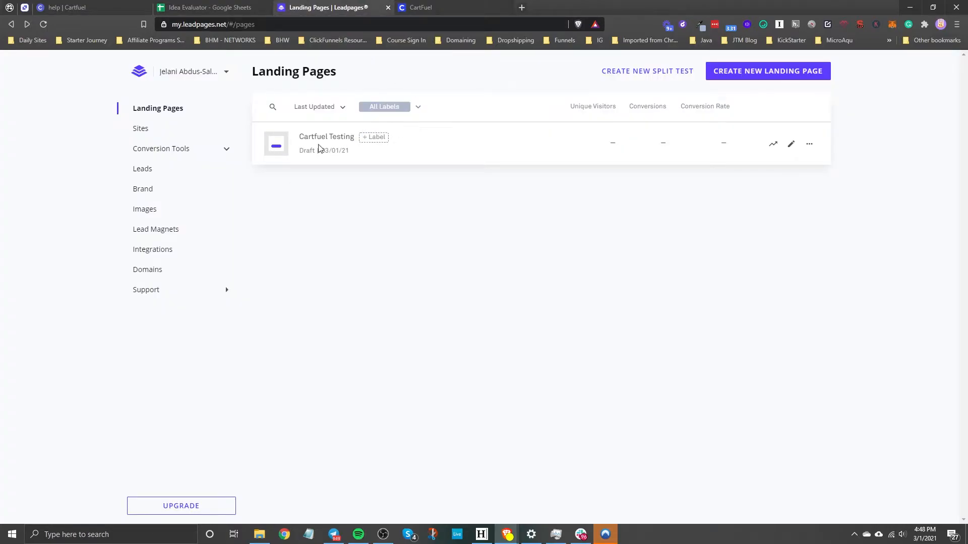
pyautogui.click(759, 76)
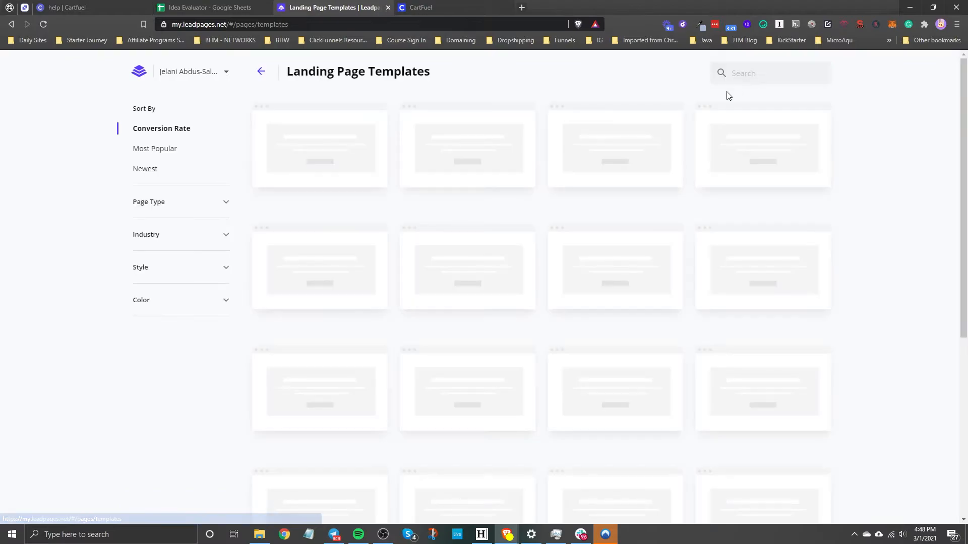
# Filter the templates to the Blank page type, choose the blank template and create the page as "upsell page"
pyautogui.moveTo(436, 180)
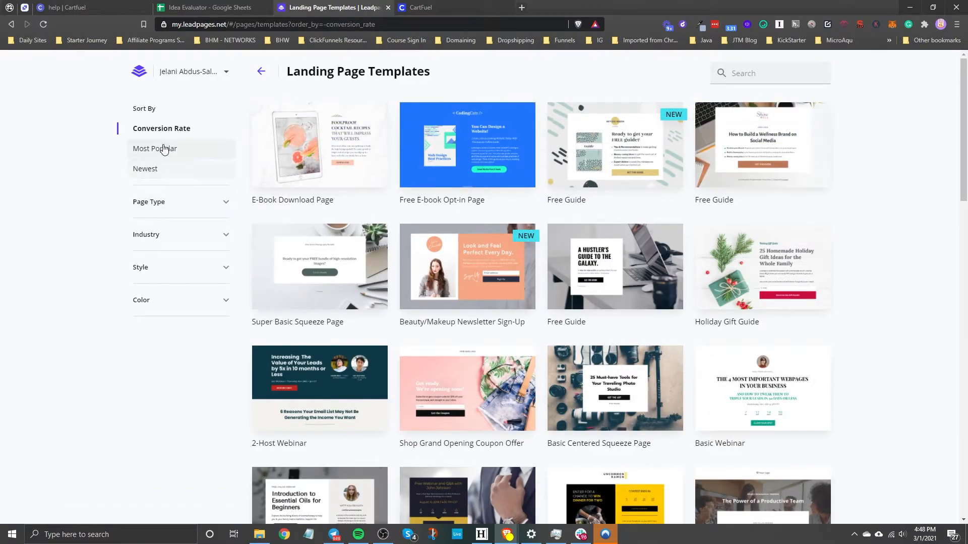
pyautogui.click(156, 202)
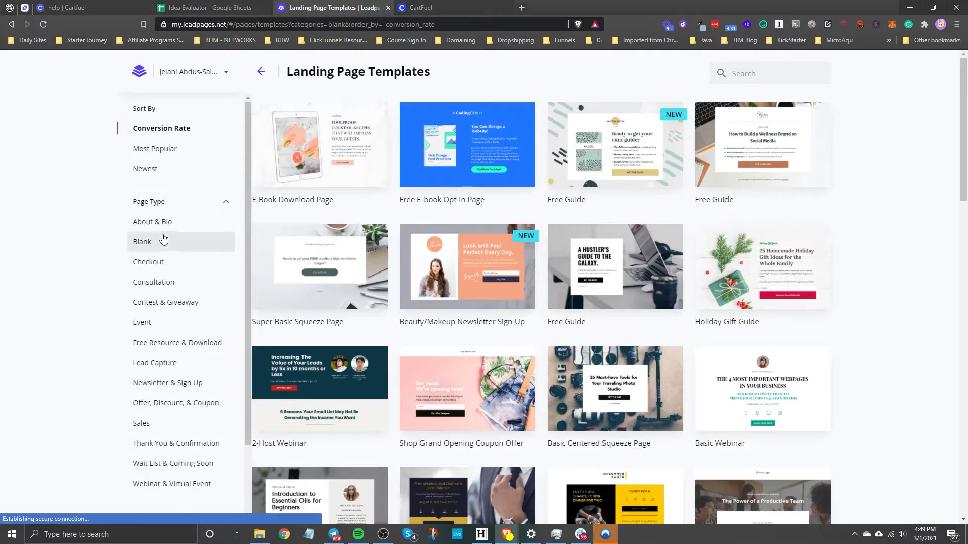
pyautogui.click(163, 241)
pyautogui.click(323, 158)
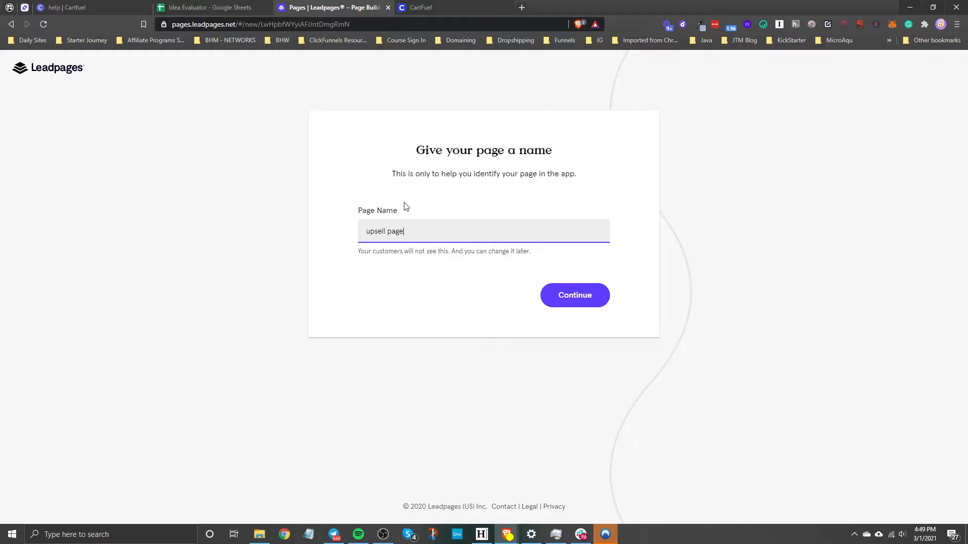
pyautogui.click(561, 301)
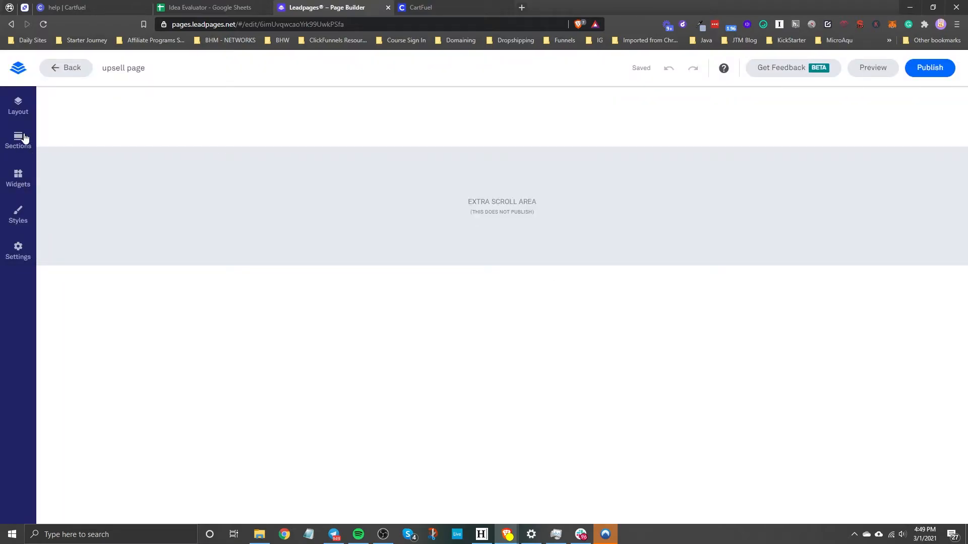
# Add an HTML widget to the empty hero section of the upsell page
pyautogui.click(20, 182)
pyautogui.scroll(-1, 151, 403)
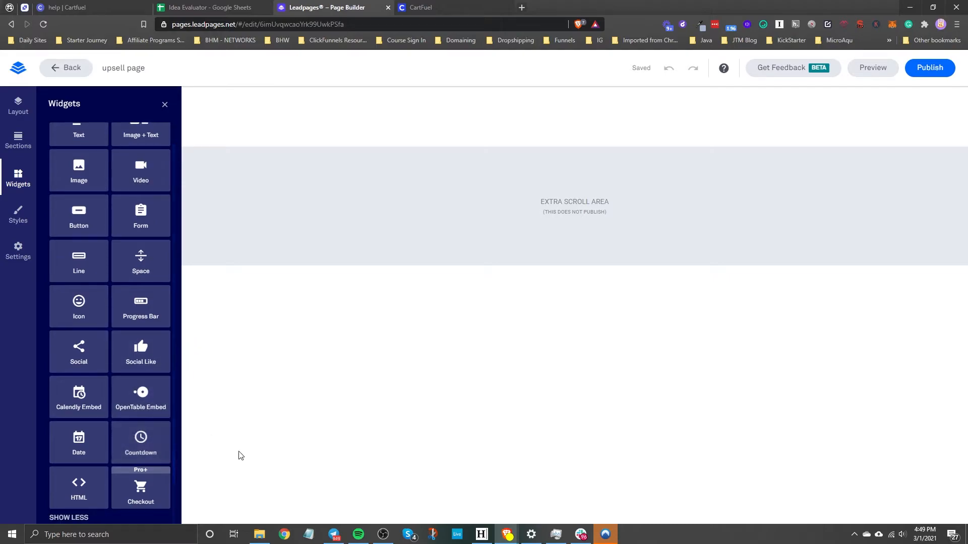
pyautogui.moveTo(79, 486); pyautogui.dragTo(363, 125)
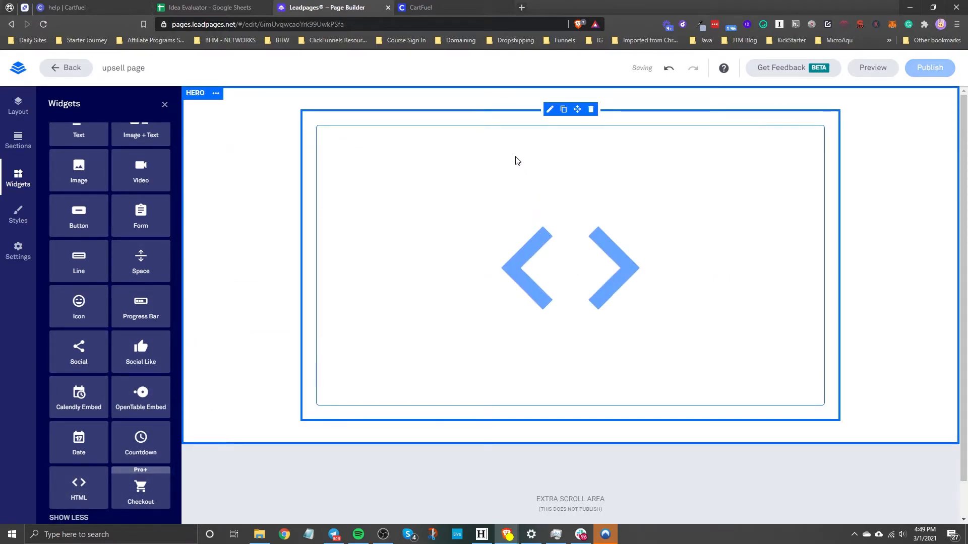
# Publish the page with the slug upsell-page and copy its published link
pyautogui.click(927, 68)
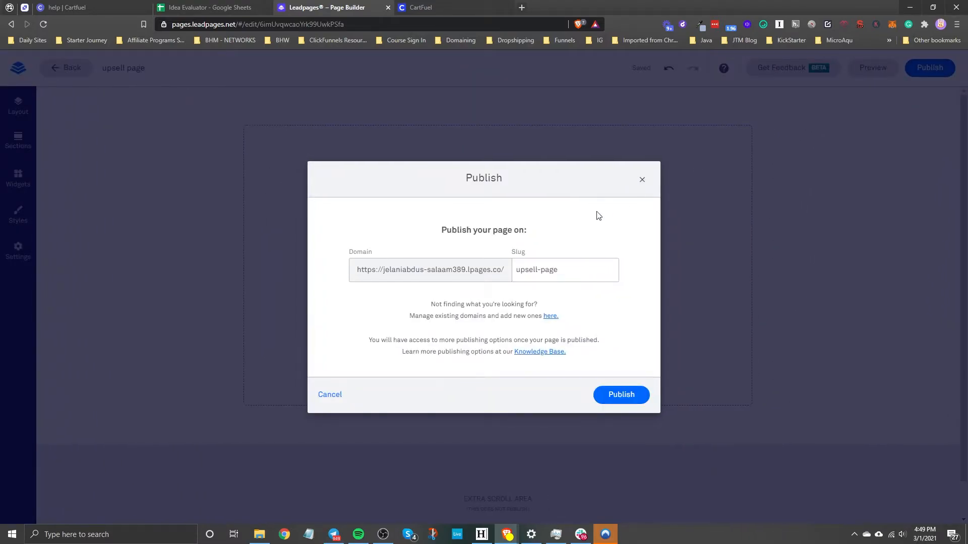
pyautogui.click(618, 397)
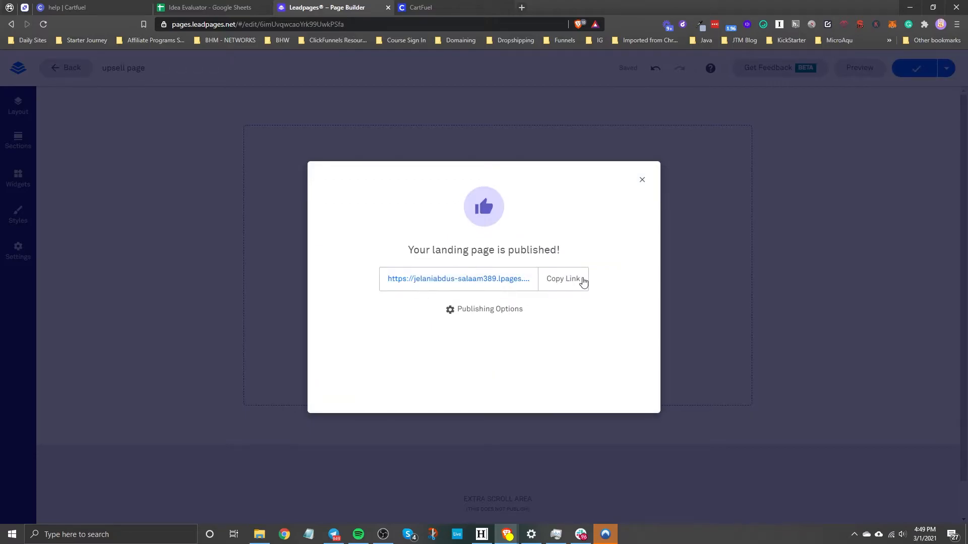
pyautogui.click(578, 280)
# Switch to Cartfuel, paste the copied upsell page link as the After Purchase URL, and enable the Upsell Product Page option
pyautogui.click(428, 8)
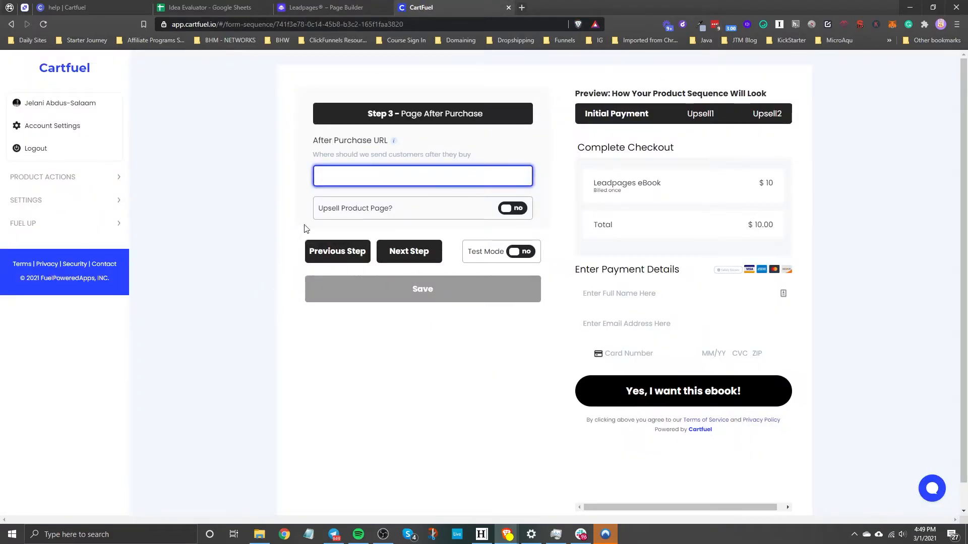
pyautogui.rightClick(326, 181)
pyautogui.click(376, 249)
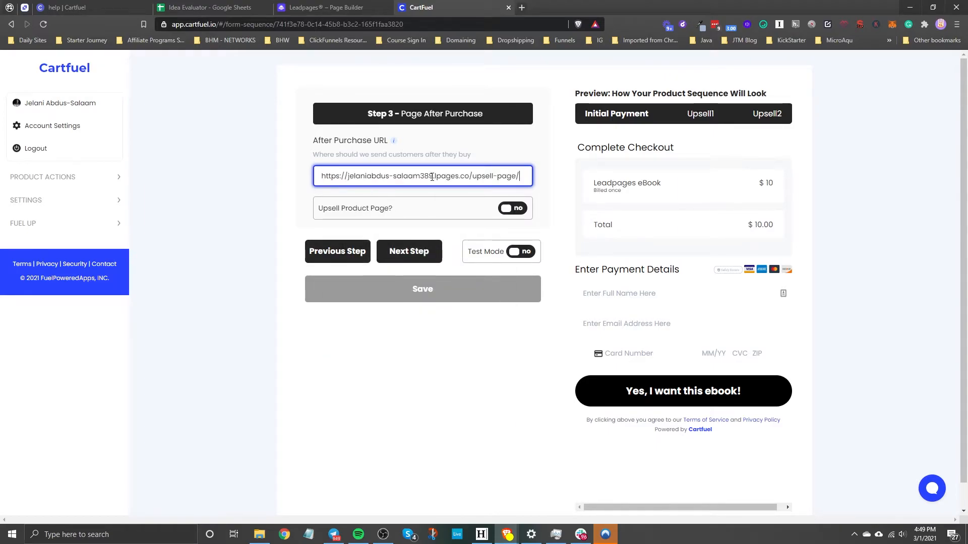
pyautogui.click(512, 213)
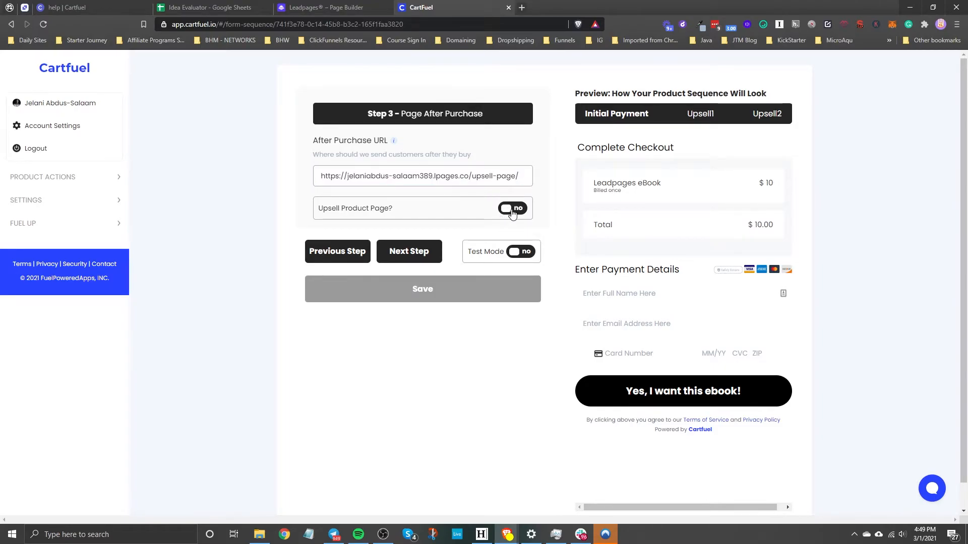
pyautogui.click(512, 211)
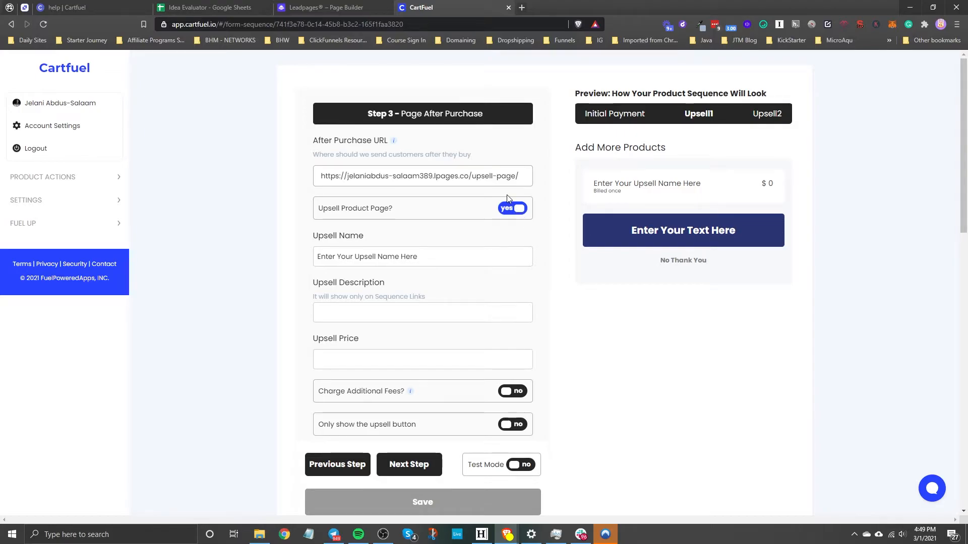
# Name the upsell product "Leadpages audiobook"
pyautogui.scroll(-2, 353, 241)
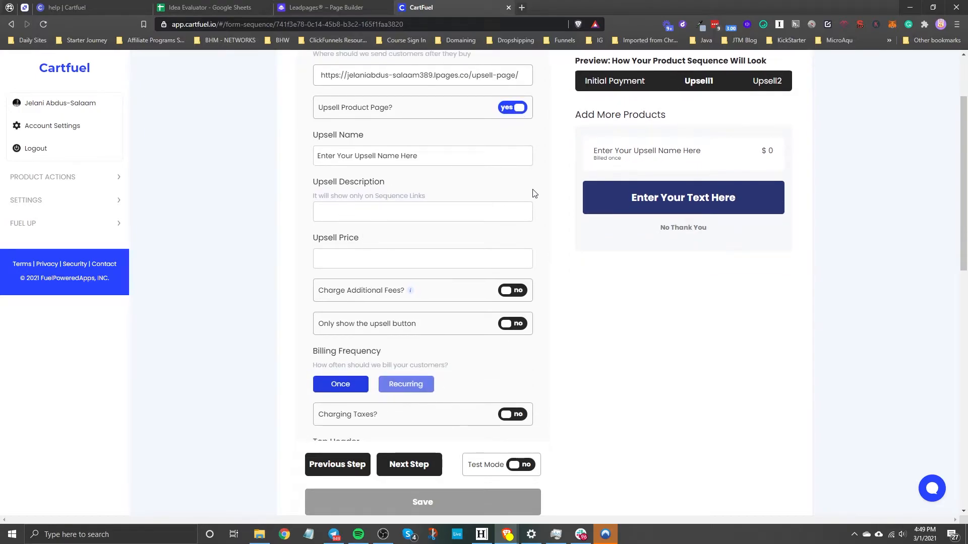
pyautogui.tripleClick(431, 156)
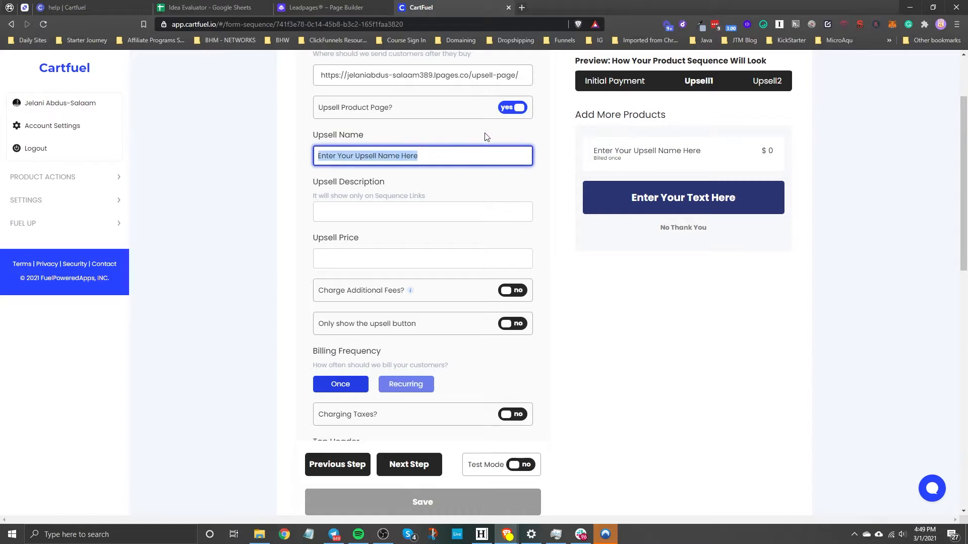
pyautogui.write('Leadpages ')
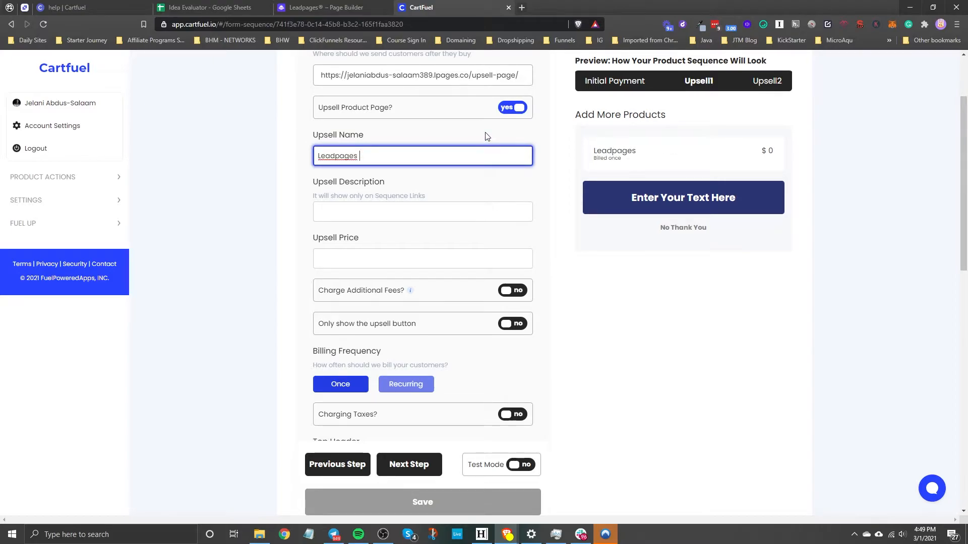
pyautogui.write('audioboook')
# Set the upsell description to "Audio version of leadpages ebook" and the upsell price to 20
pyautogui.click(360, 205)
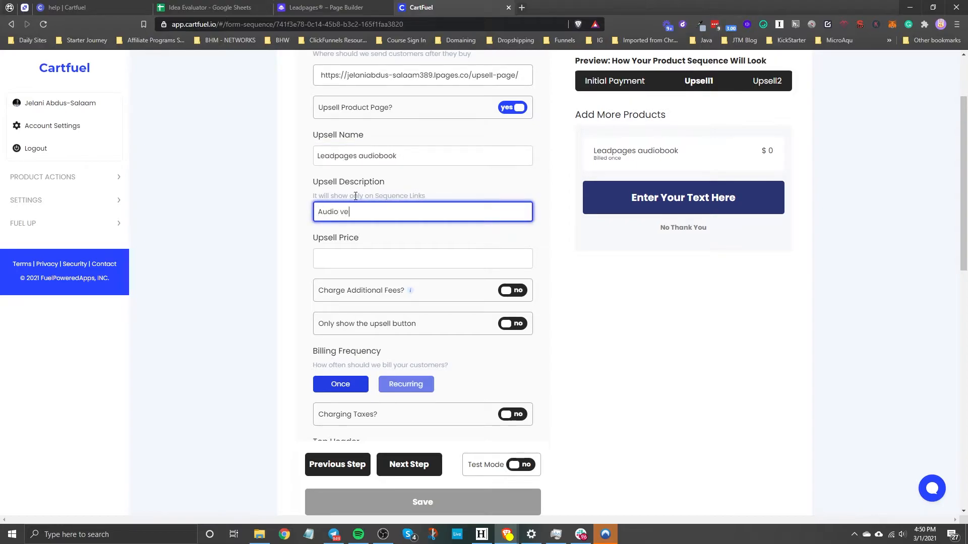
pyautogui.write('Audio version of leadpages ebook')
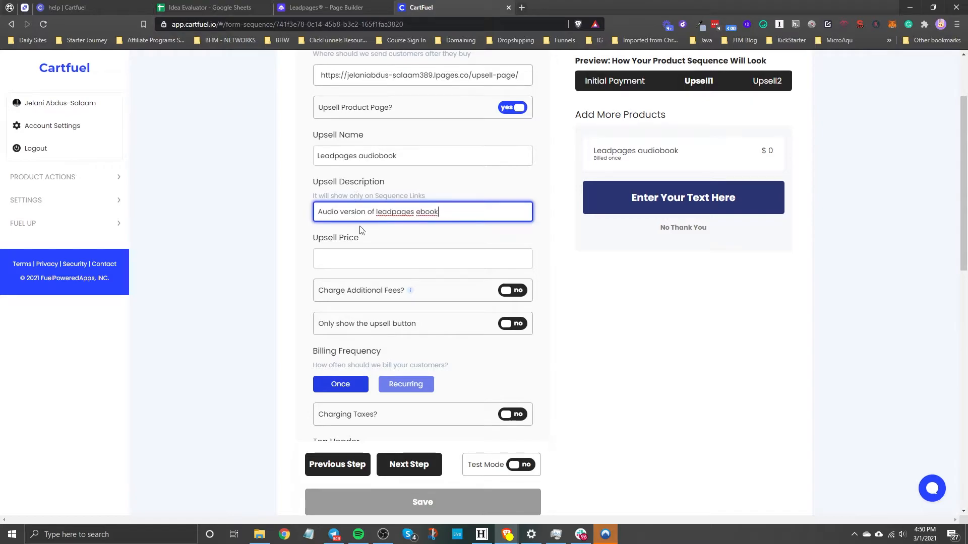
pyautogui.click(336, 256)
pyautogui.write('20')
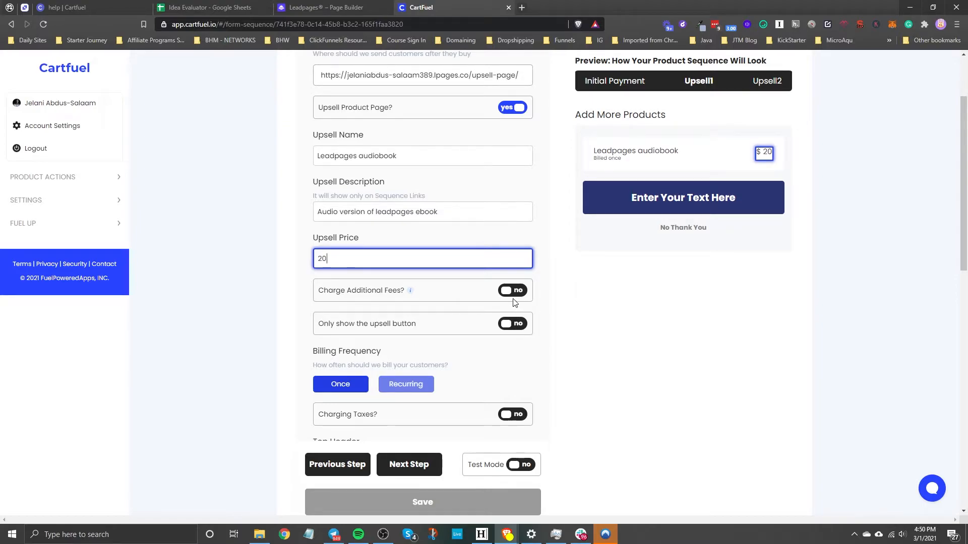
# Compare the upsell preview with the "Only show the upsell button" option on and off, leaving the option off
pyautogui.scroll(-2, 554, 307)
pyautogui.click(512, 227)
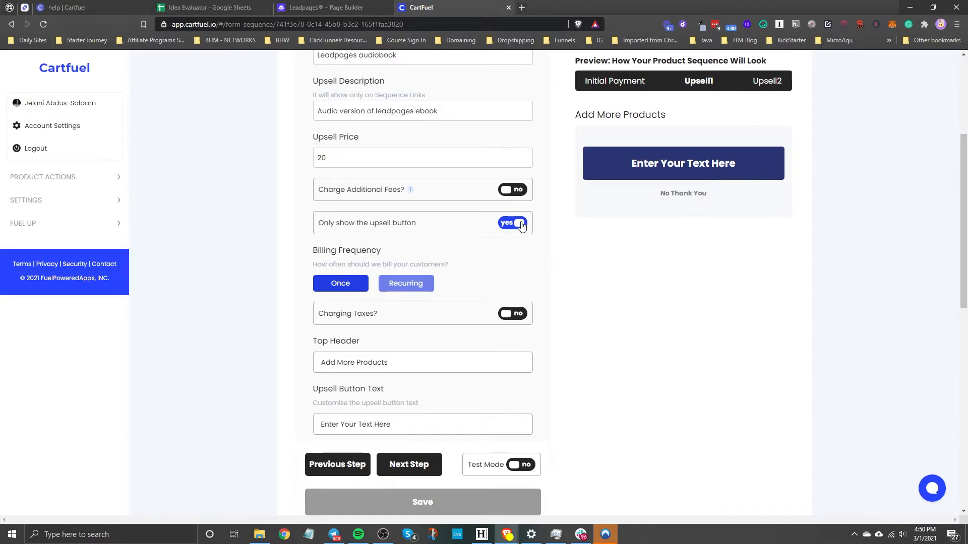
pyautogui.click(521, 225)
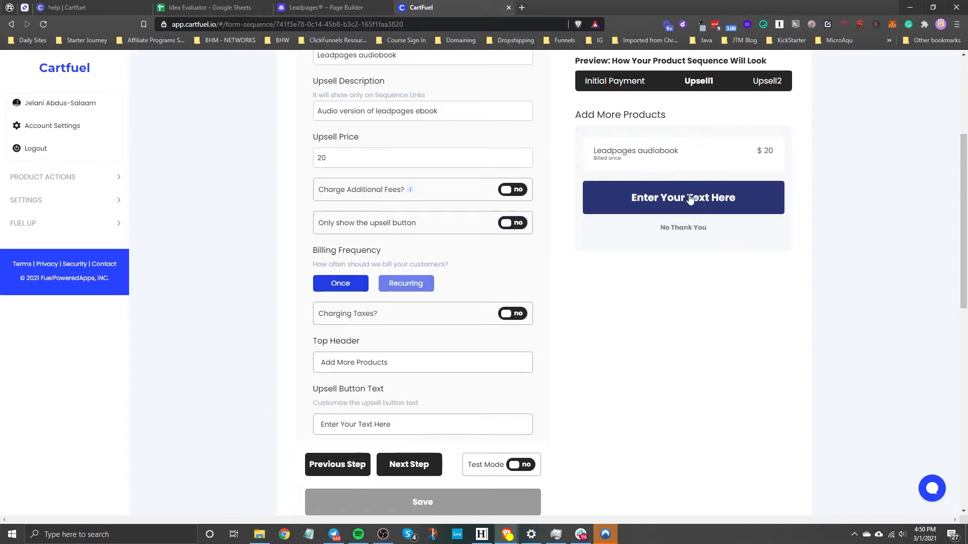
pyautogui.click(504, 226)
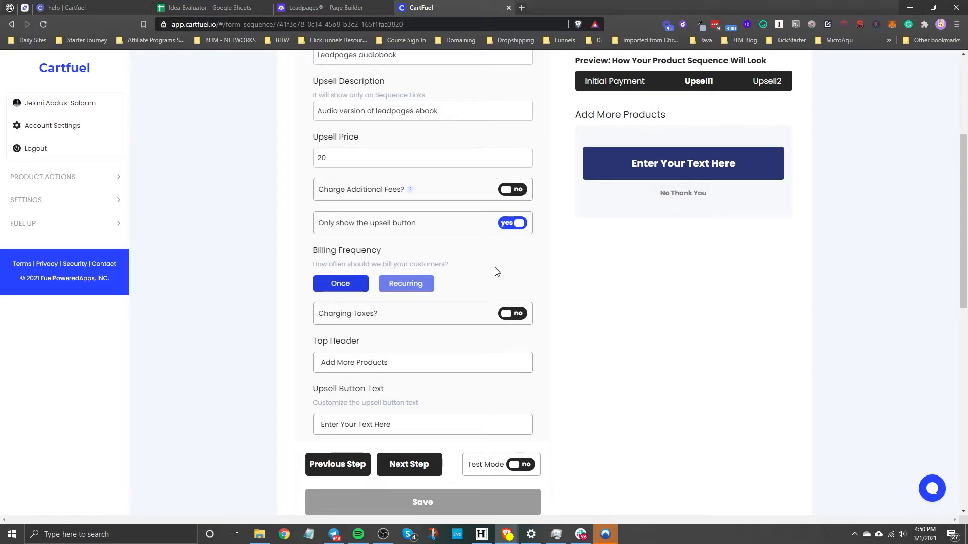
pyautogui.click(516, 224)
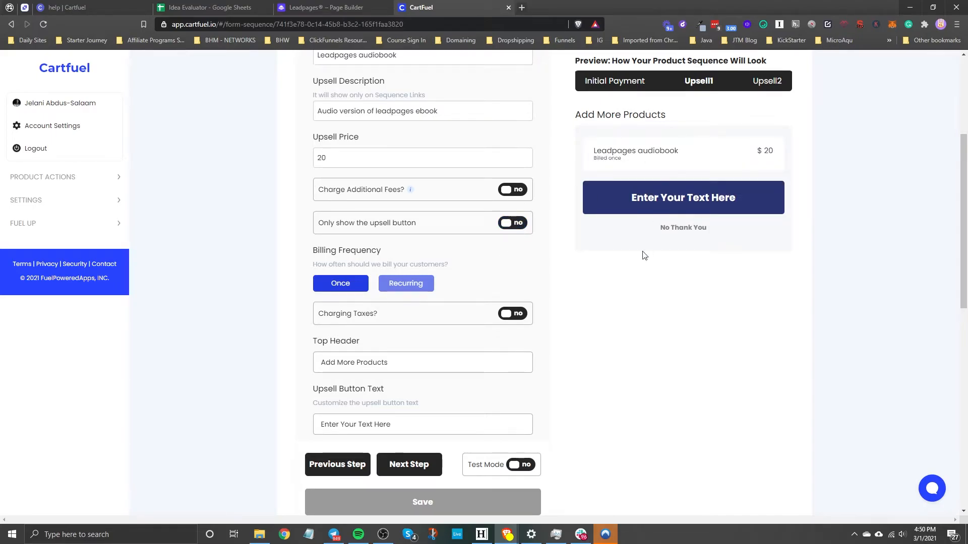
pyautogui.click(519, 226)
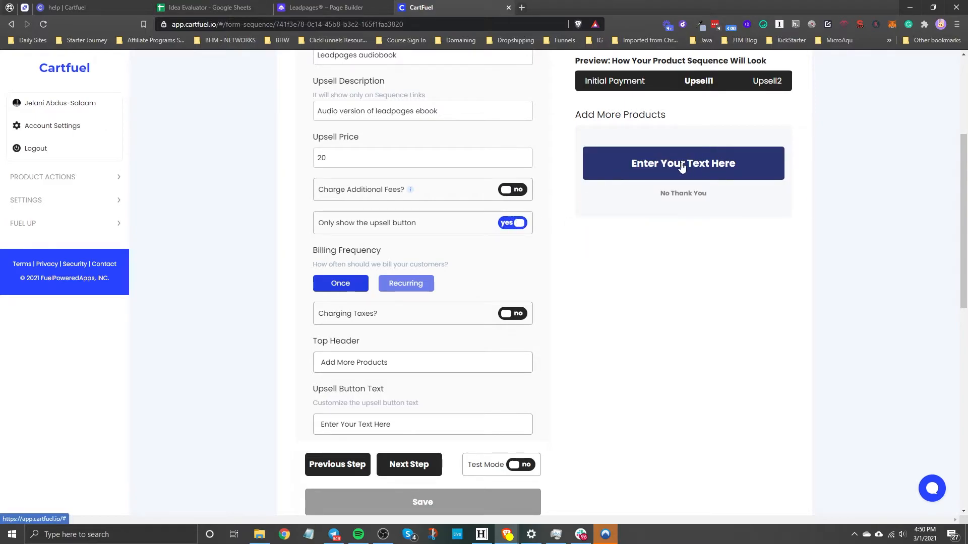
pyautogui.click(513, 223)
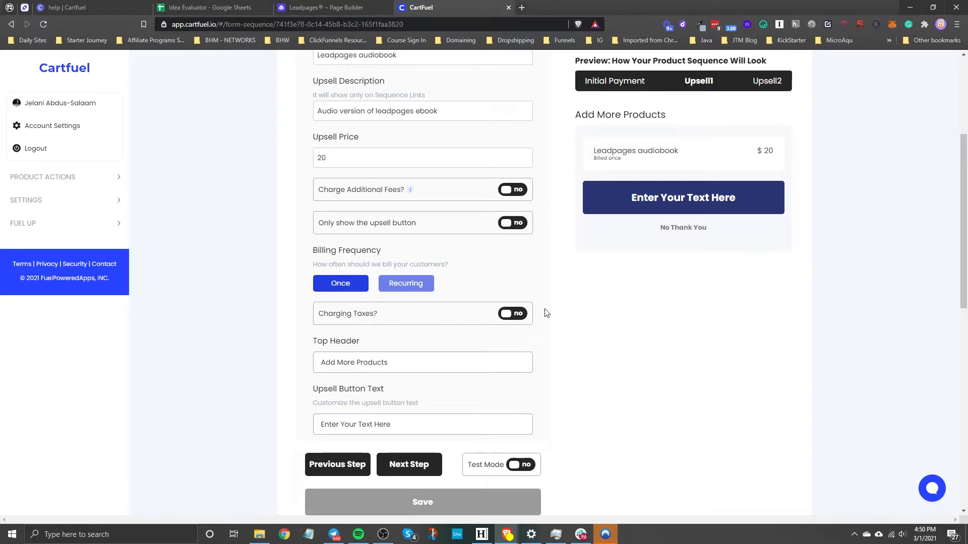
# Clear the upsell's top header and set the upsell button text to "Yes, I need the audiobook!"
pyautogui.scroll(-4, 504, 248)
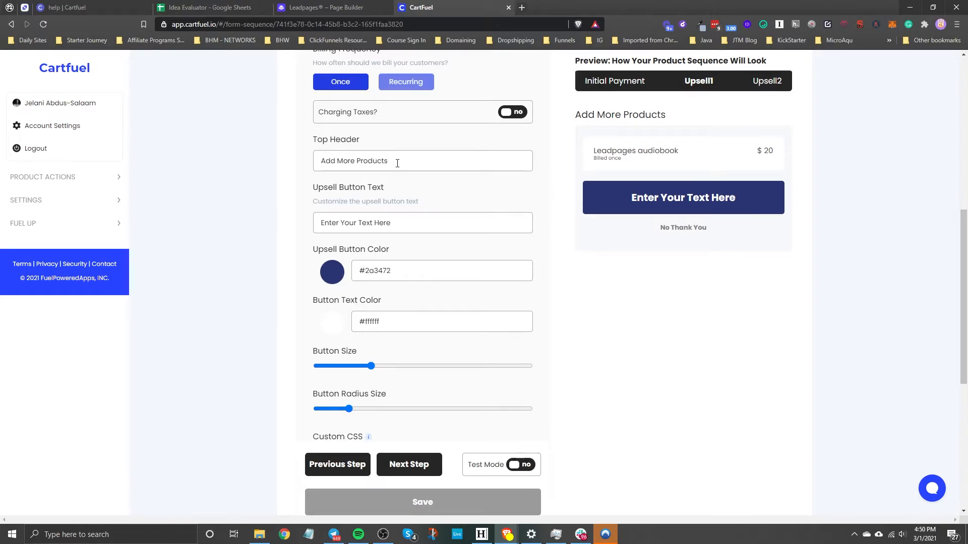
pyautogui.moveTo(397, 163); pyautogui.dragTo(198, 157)
pyautogui.press('BackSpace')
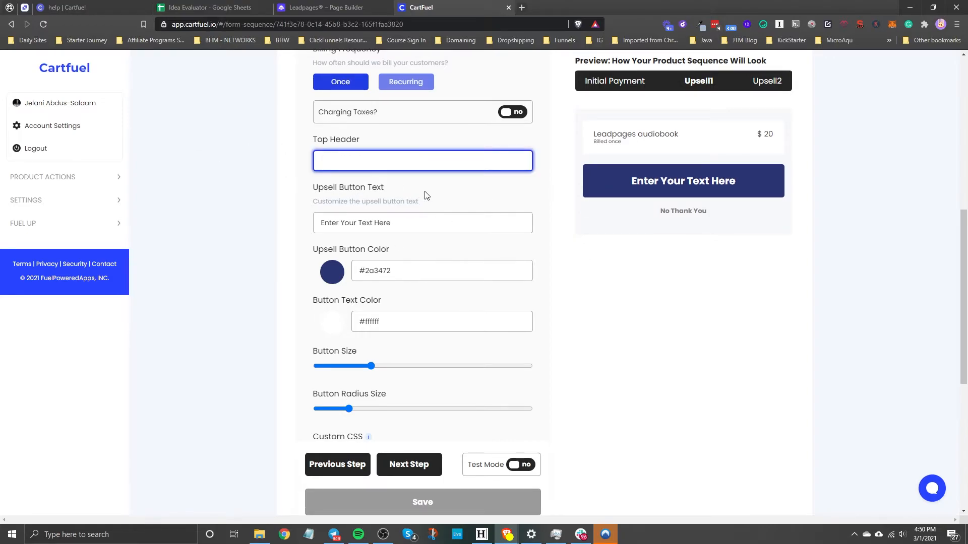
pyautogui.moveTo(401, 228); pyautogui.dragTo(257, 230)
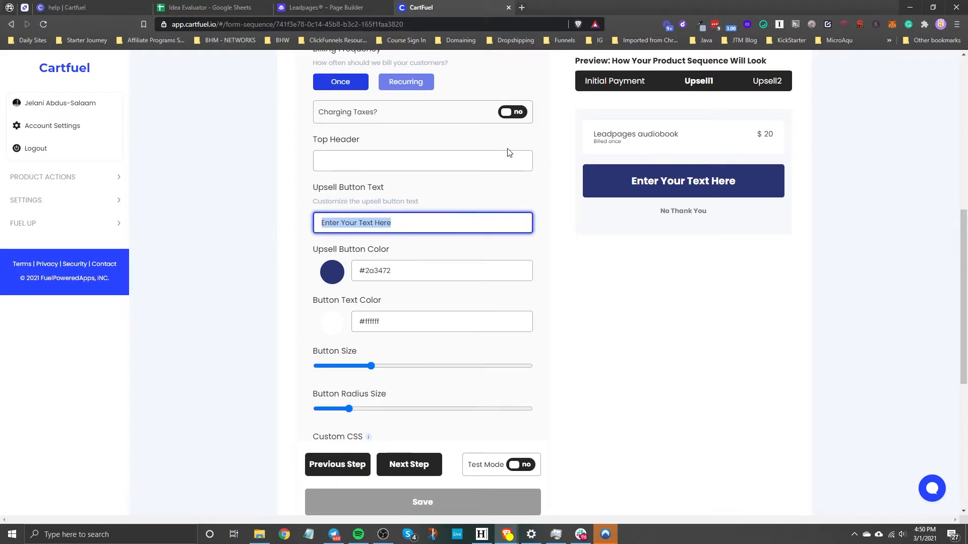
pyautogui.write('Yes, I need the audiobook!')
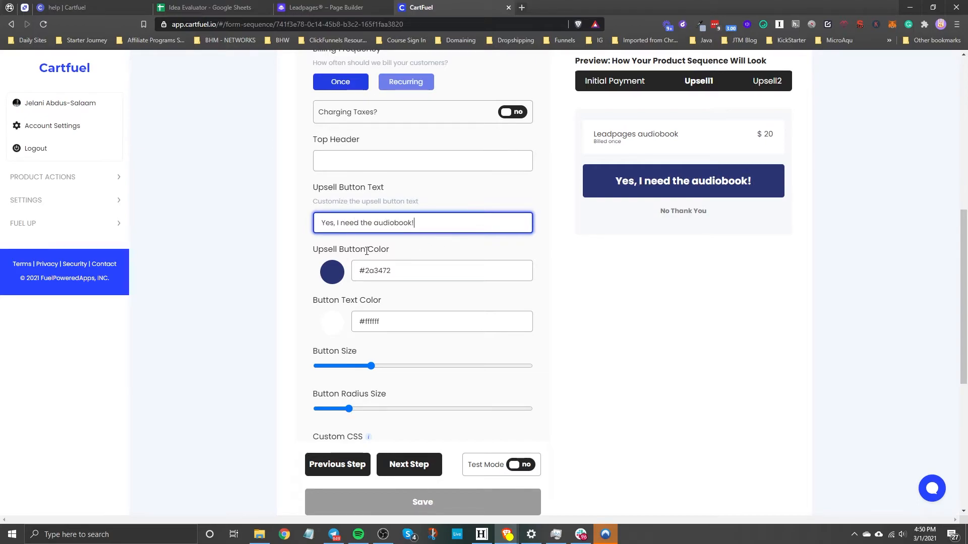
# Change the upsell button color to black (#000000), keeping the button text color white
pyautogui.click(332, 272)
pyautogui.moveTo(355, 317); pyautogui.dragTo(271, 355)
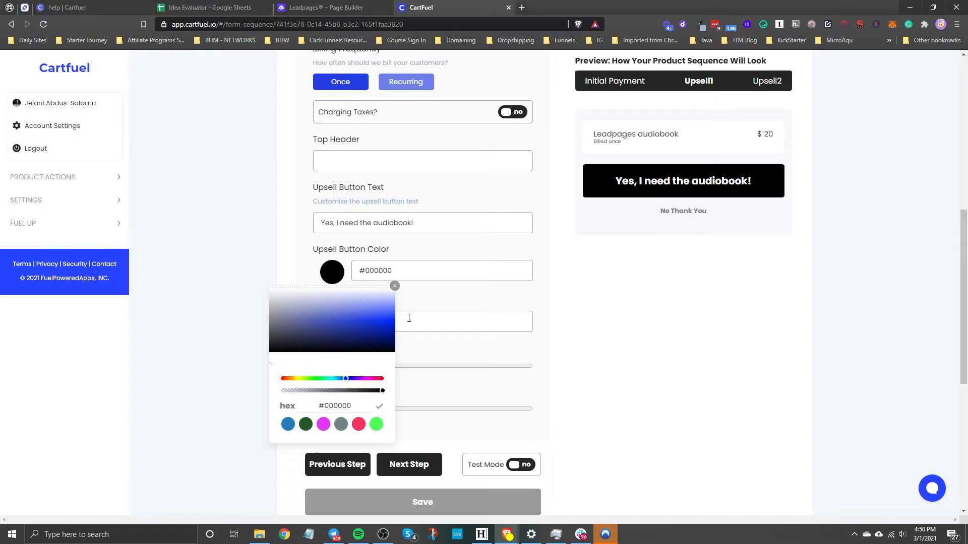
pyautogui.click(396, 286)
pyautogui.click(330, 327)
pyautogui.click(394, 337)
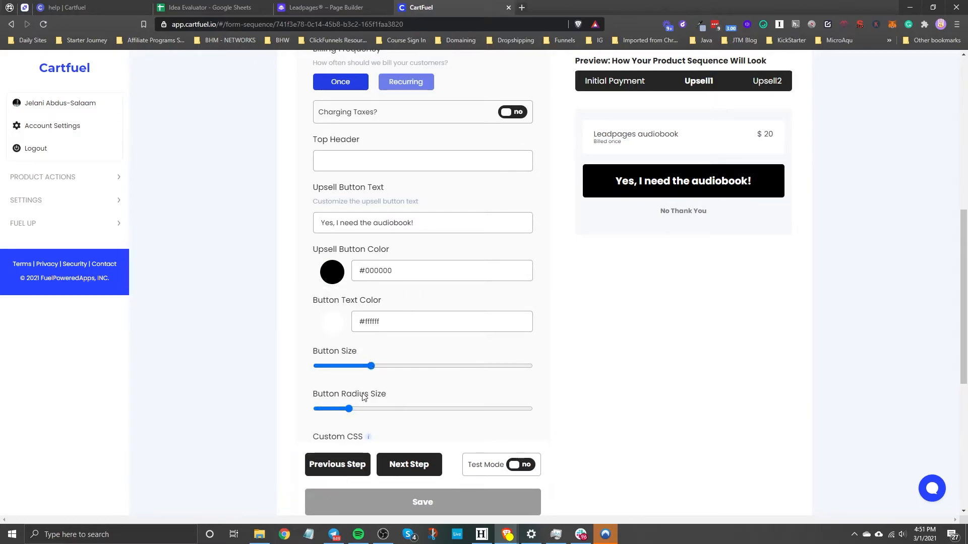
# Increase the upsell button's radius to the maximum and slightly reduce the button size
pyautogui.moveTo(348, 410); pyautogui.dragTo(687, 413)
pyautogui.click(361, 367)
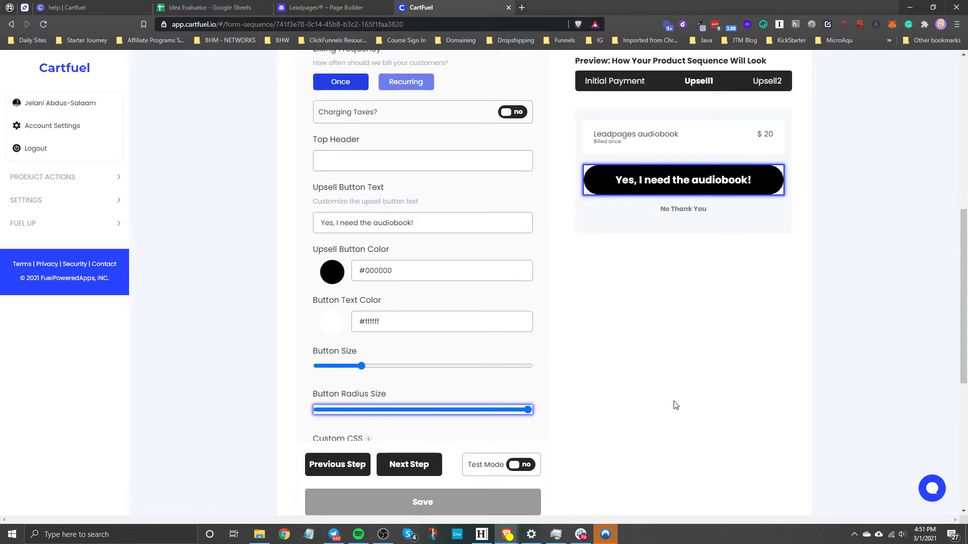
pyautogui.click(548, 343)
# Switch to Leadpages, leave the upsell page editor and create a new page from the Blank template named "thank-you"
pyautogui.scroll(-4, 579, 341)
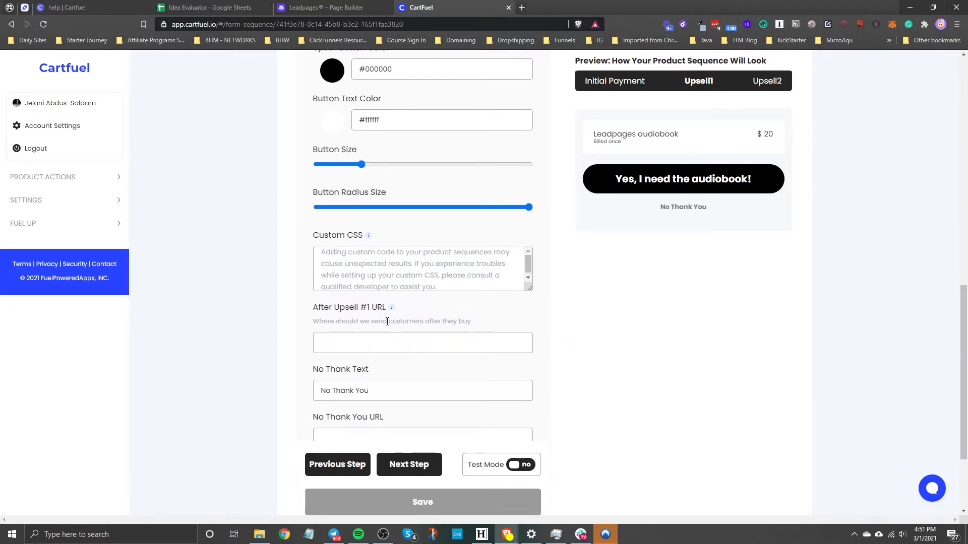
pyautogui.scroll(-2, 387, 321)
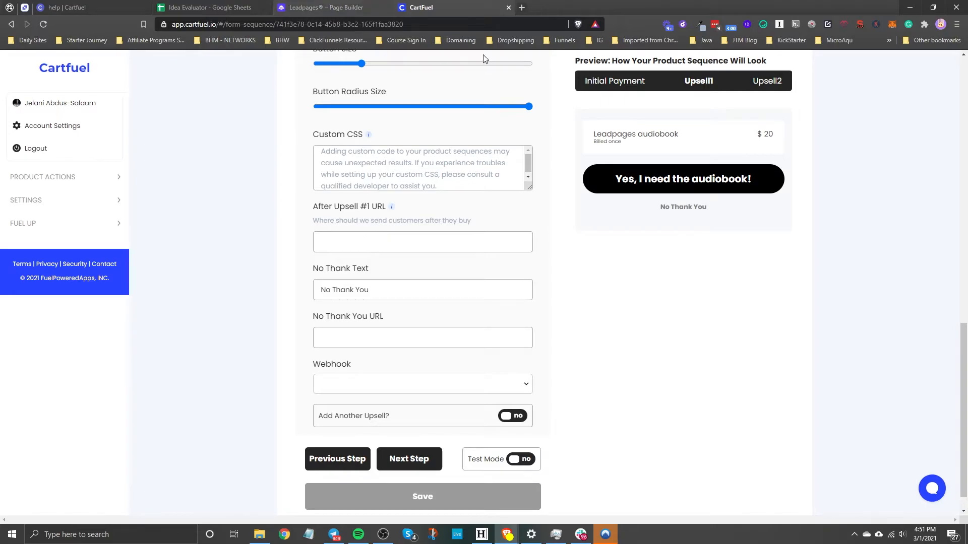
pyautogui.click(328, 7)
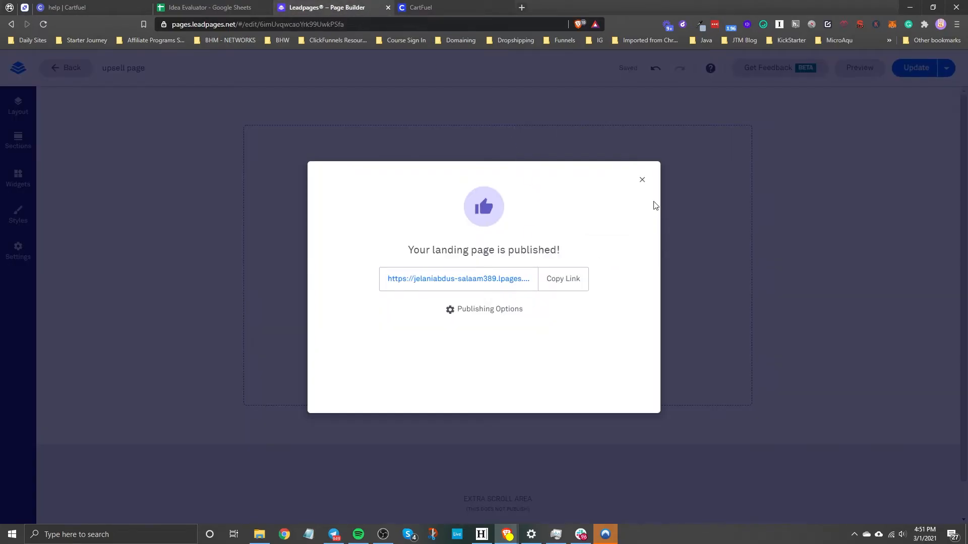
pyautogui.click(642, 181)
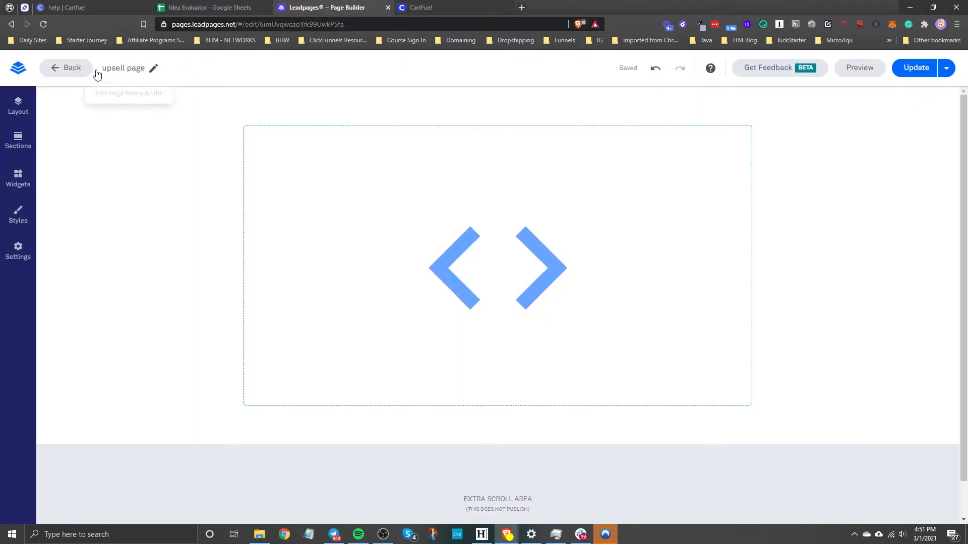
pyautogui.click(70, 68)
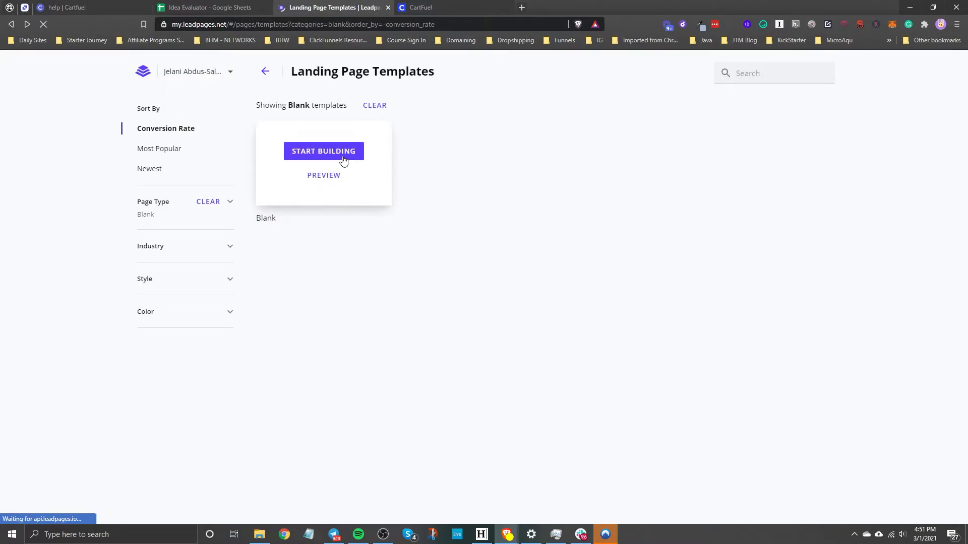
pyautogui.click(343, 159)
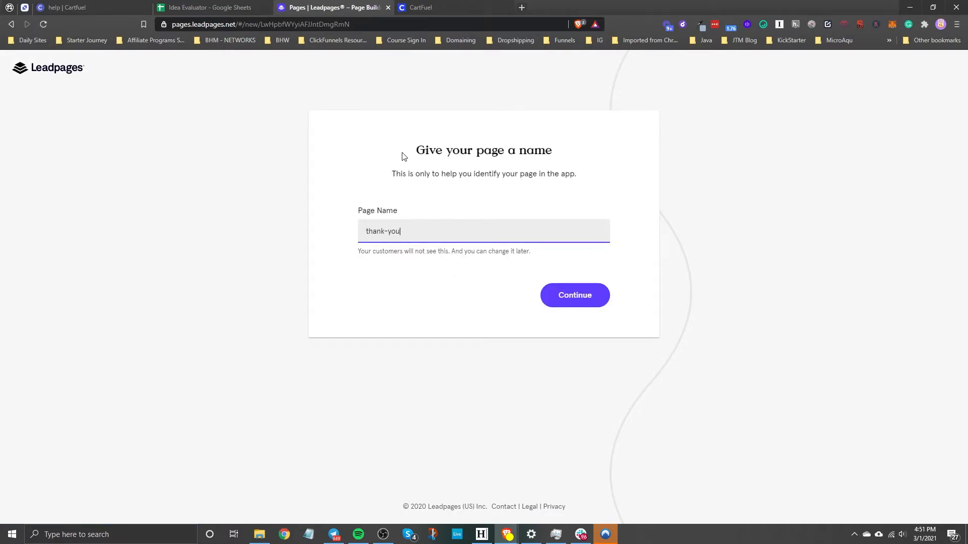
pyautogui.click(600, 289)
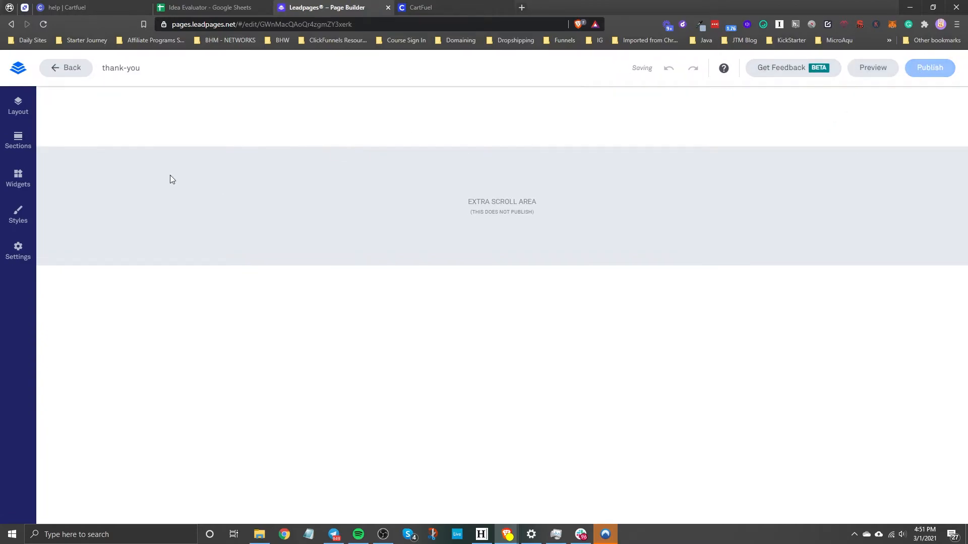
# Add a text widget reading "Thank You" to the hero section of the thank-you page
pyautogui.click(22, 181)
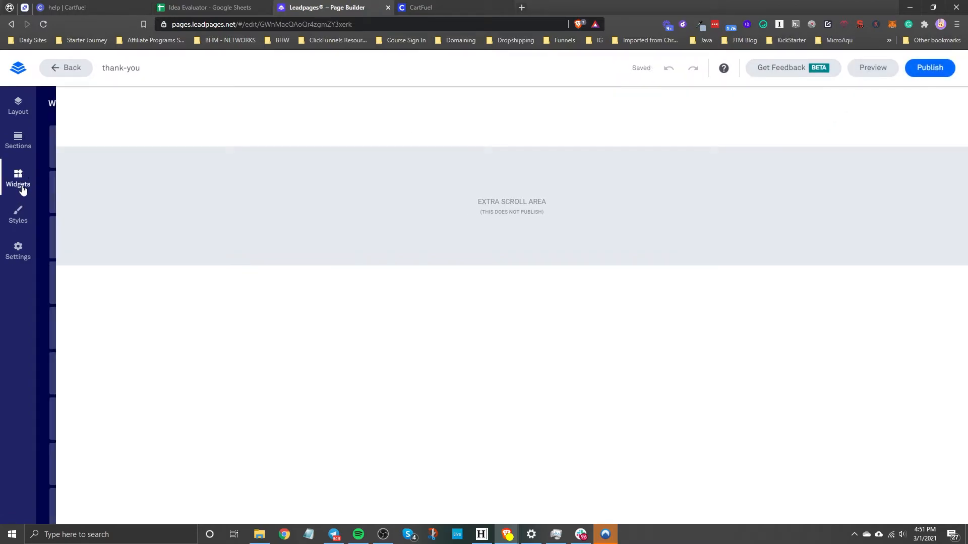
pyautogui.moveTo(79, 143); pyautogui.dragTo(503, 128)
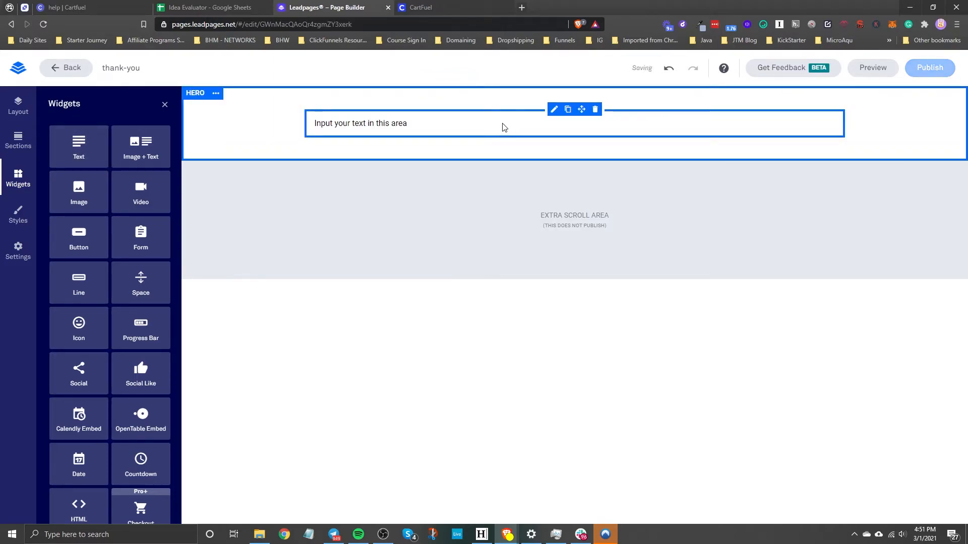
pyautogui.doubleClick(404, 124)
pyautogui.write('Thank You')
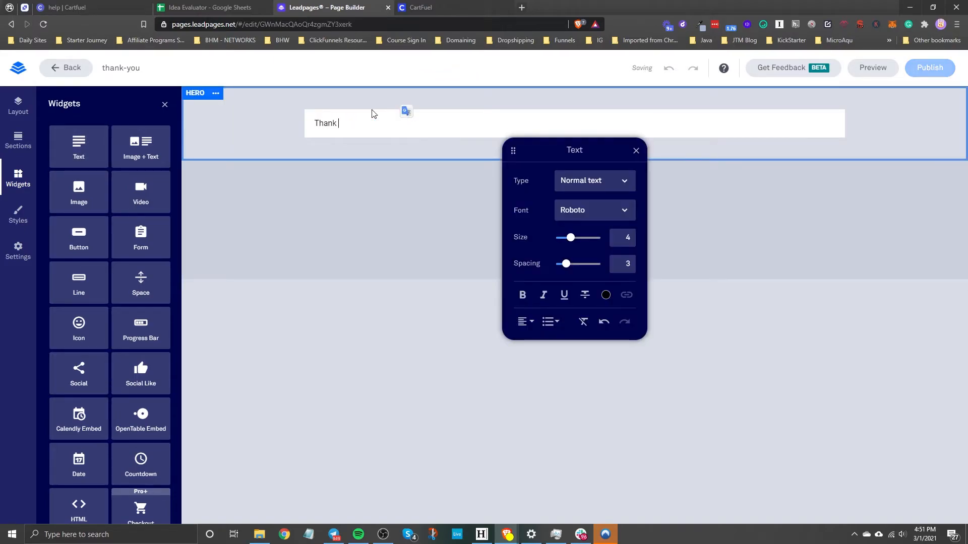
pyautogui.click(579, 97)
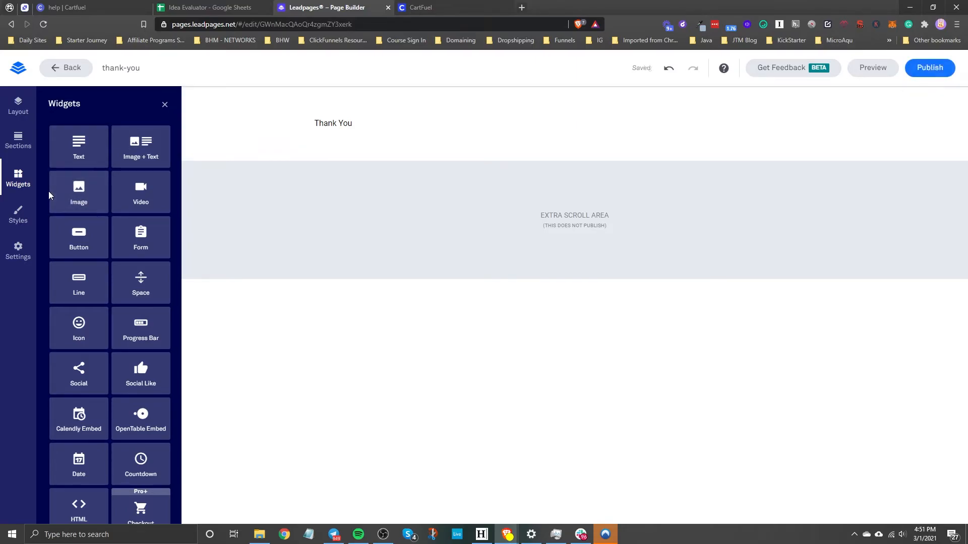
pyautogui.click(21, 181)
# Publish the page with the slug thank-you and copy its published link
pyautogui.click(938, 67)
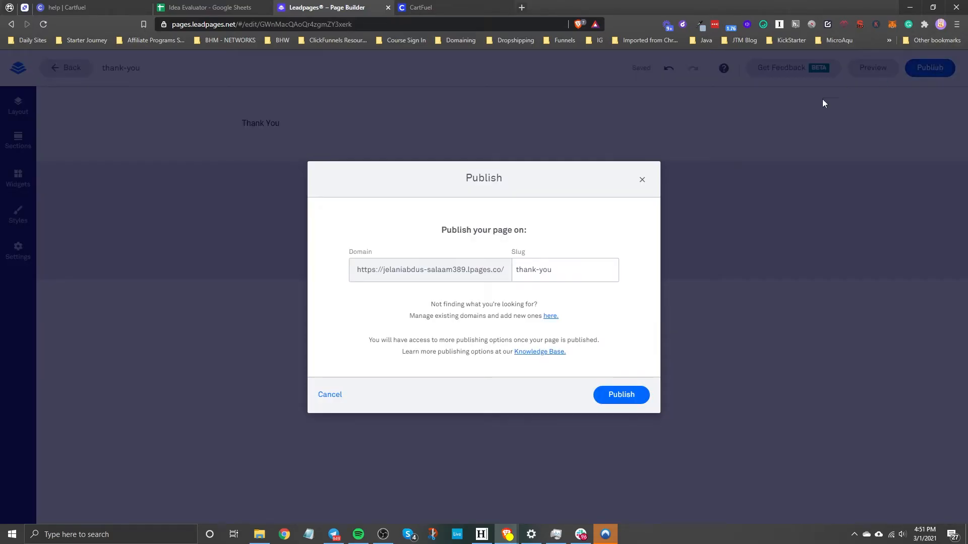
pyautogui.click(615, 395)
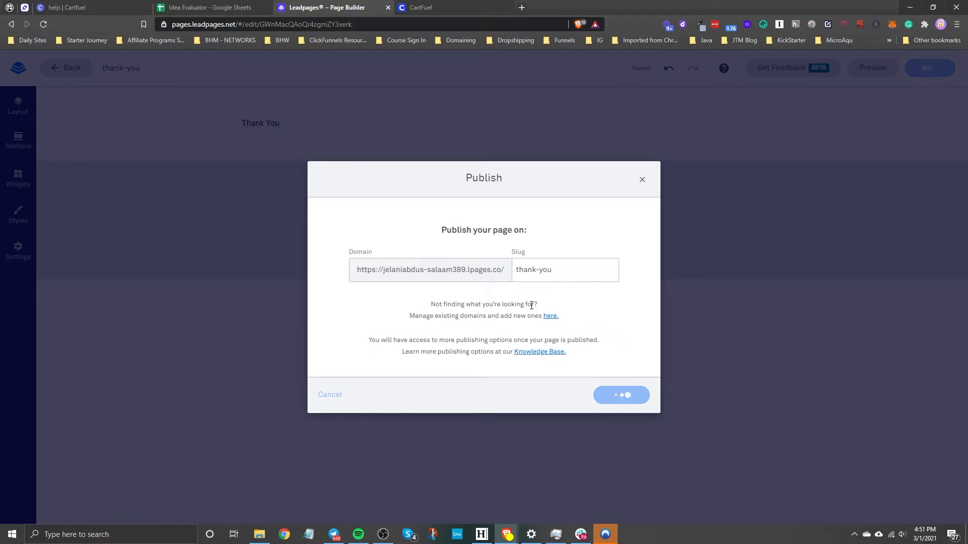
pyautogui.click(561, 278)
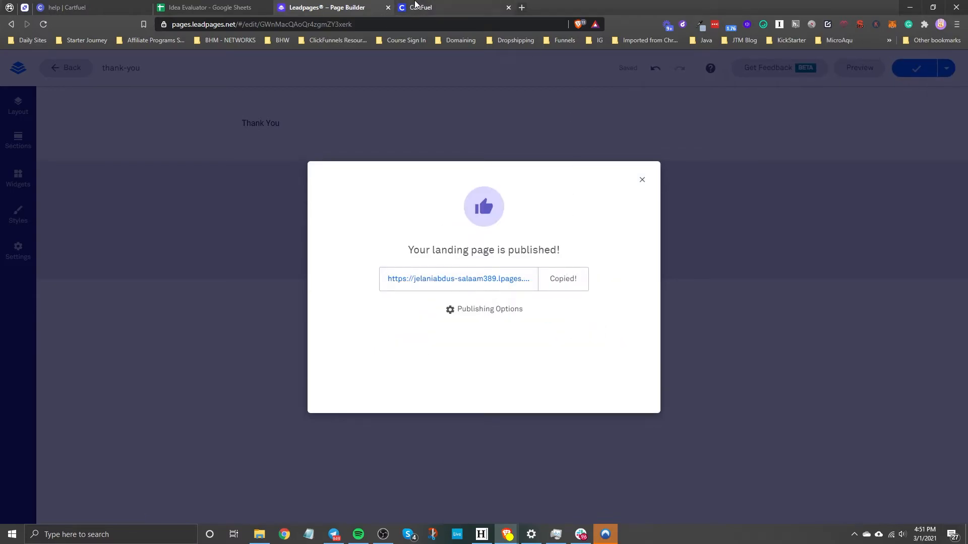
# Switch to Cartfuel and paste the copied thank-you page link as the After Upsell #1 URL
pyautogui.click(452, 7)
pyautogui.click(365, 249)
pyautogui.hotkey('ctrl', 'v')
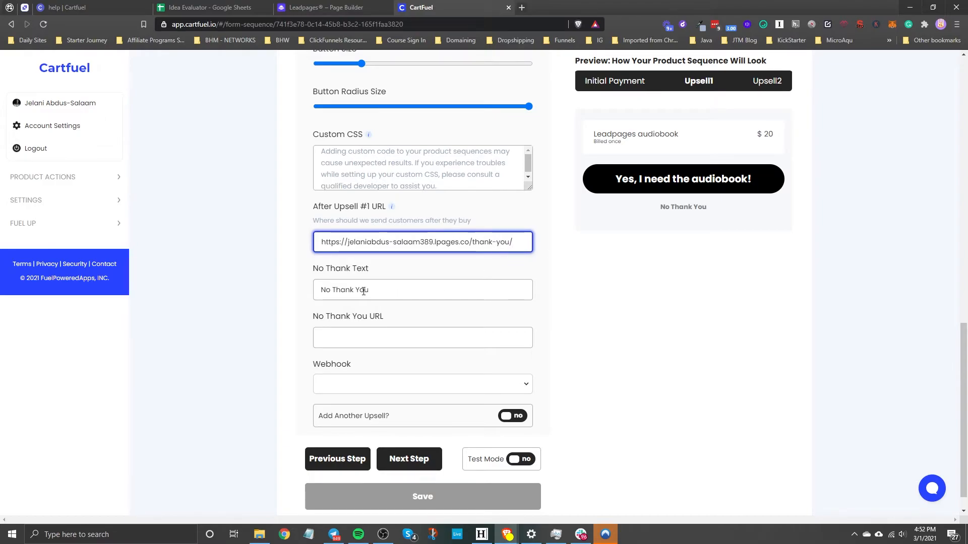
pyautogui.press('Tab')
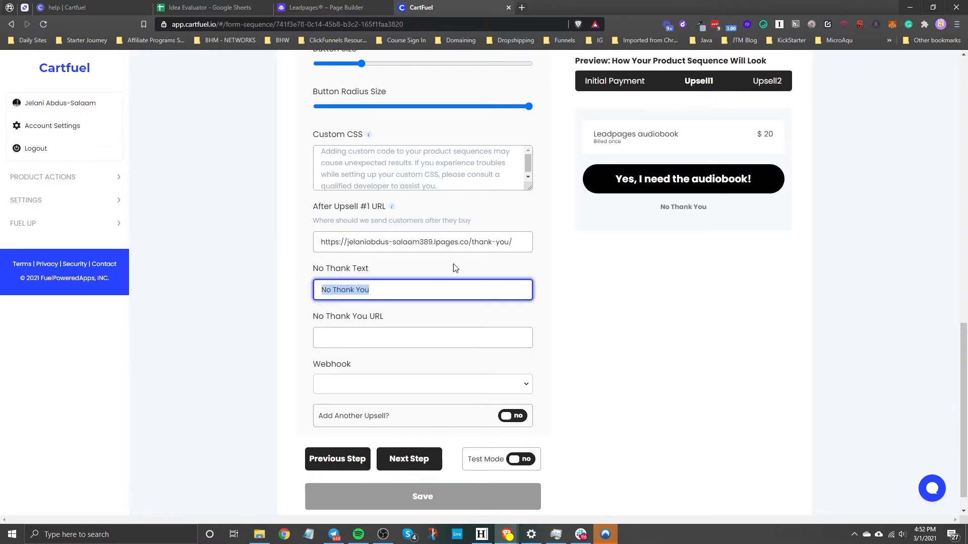
# Set the upsell's No Thank Text to "No thanks, I don't want this ebook" and paste the thank-you page link as its No Thank You URL
pyautogui.write('No thank')
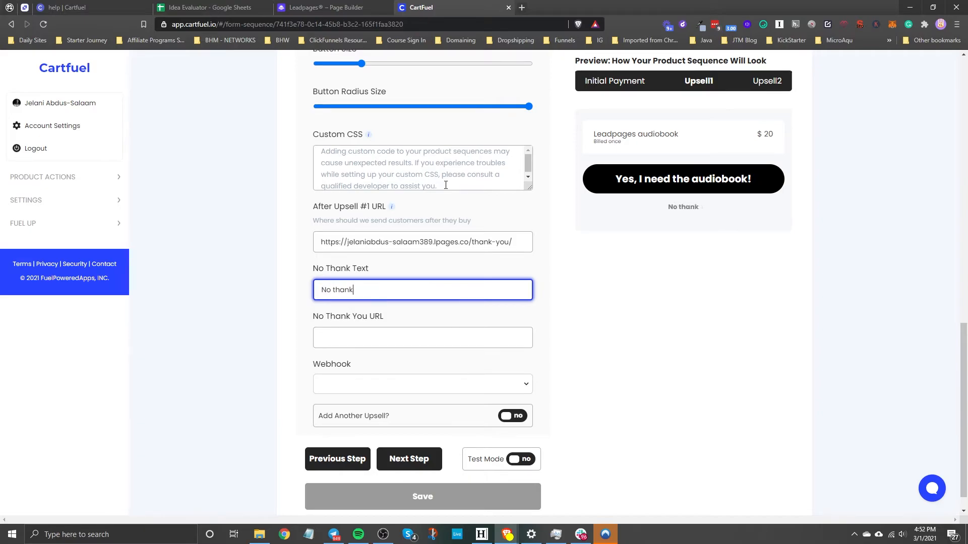
pyautogui.write("s, I don't want this ebook")
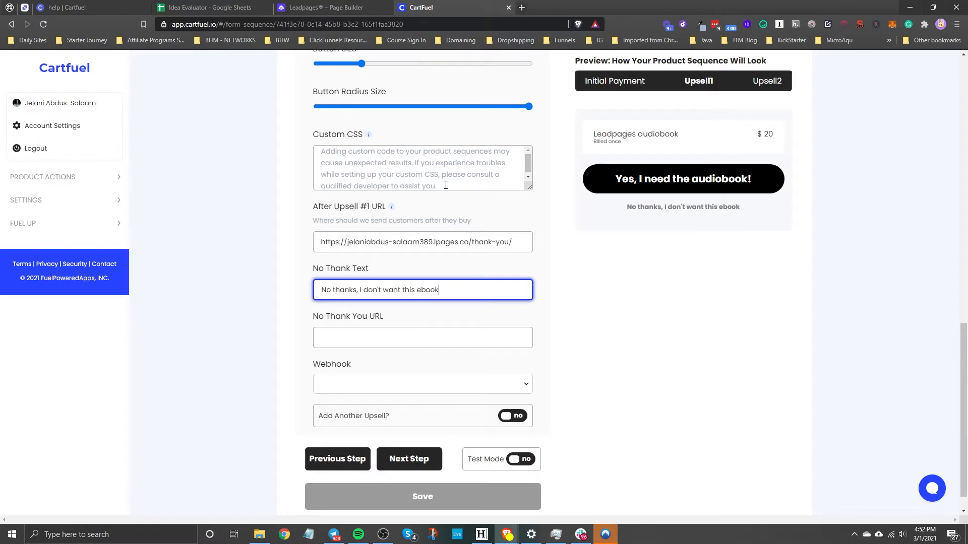
pyautogui.click(361, 336)
pyautogui.hotkey('ctrl', 'v')
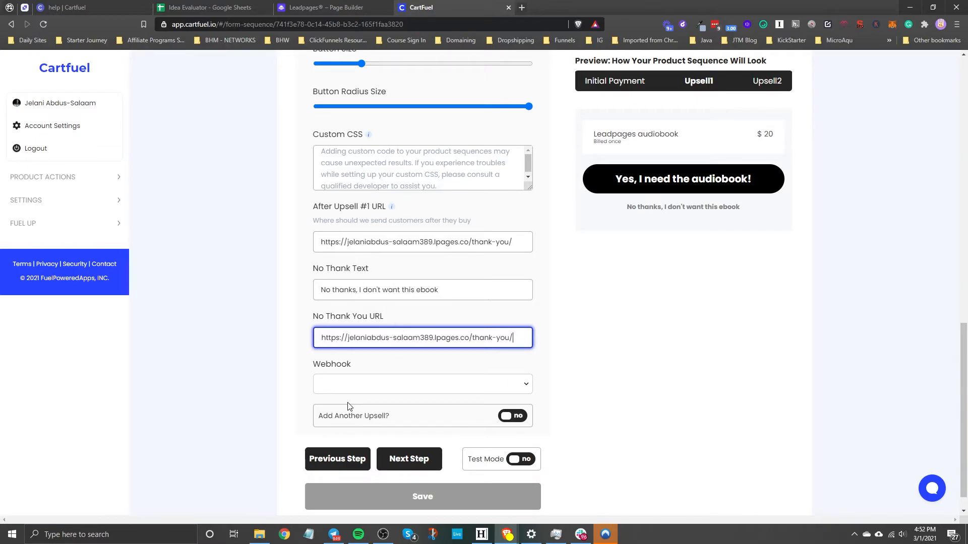
# Advance to the Email After Purchase step, turn on Test Mode and save the product sequence
pyautogui.scroll(-1, 353, 409)
pyautogui.click(402, 434)
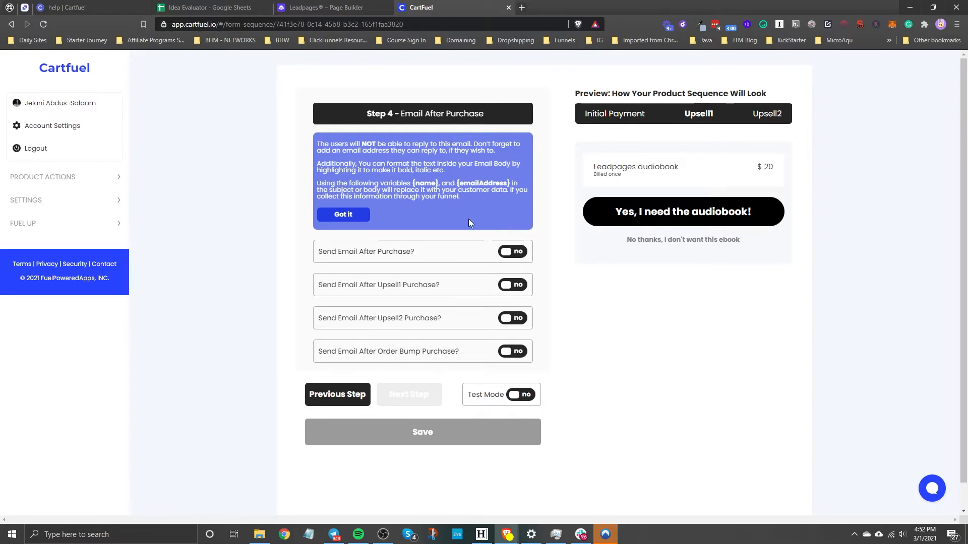
pyautogui.click(414, 435)
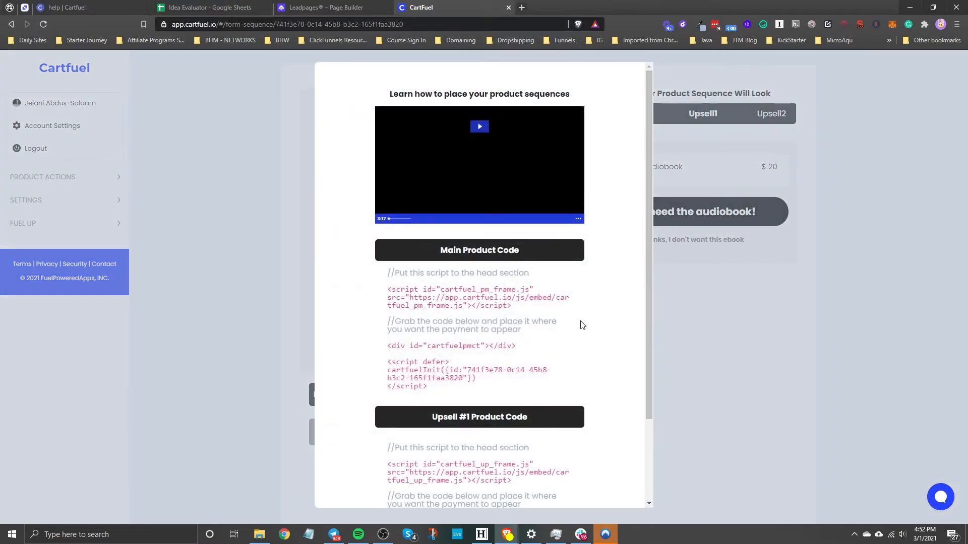
pyautogui.click(661, 319)
pyautogui.click(523, 398)
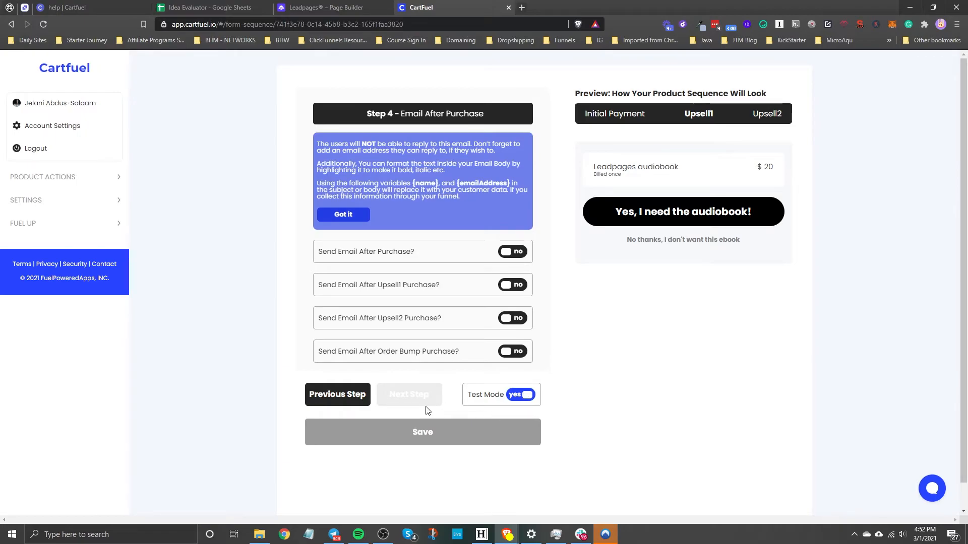
pyautogui.click(429, 436)
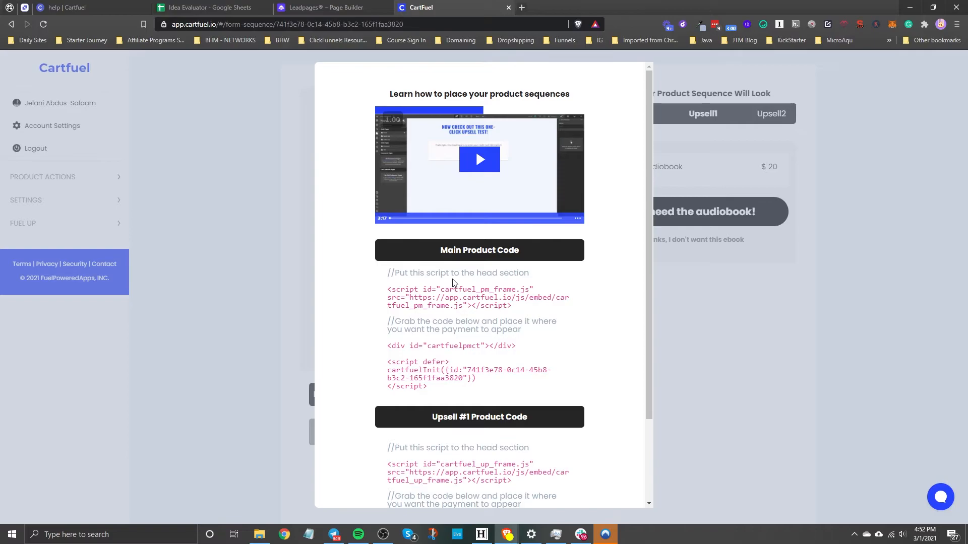
# Switch to Leadpages, return to the landing pages list and open the Cartfuel Testing page for editing
pyautogui.scroll(1, 458, 288)
pyautogui.click(465, 309)
pyautogui.click(310, 7)
pyautogui.click(287, 353)
pyautogui.click(78, 76)
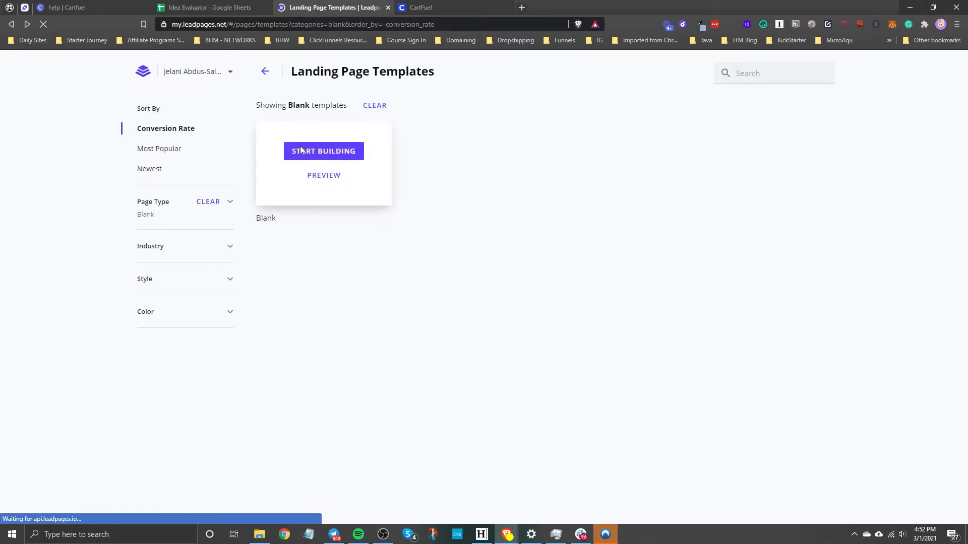
pyautogui.click(267, 72)
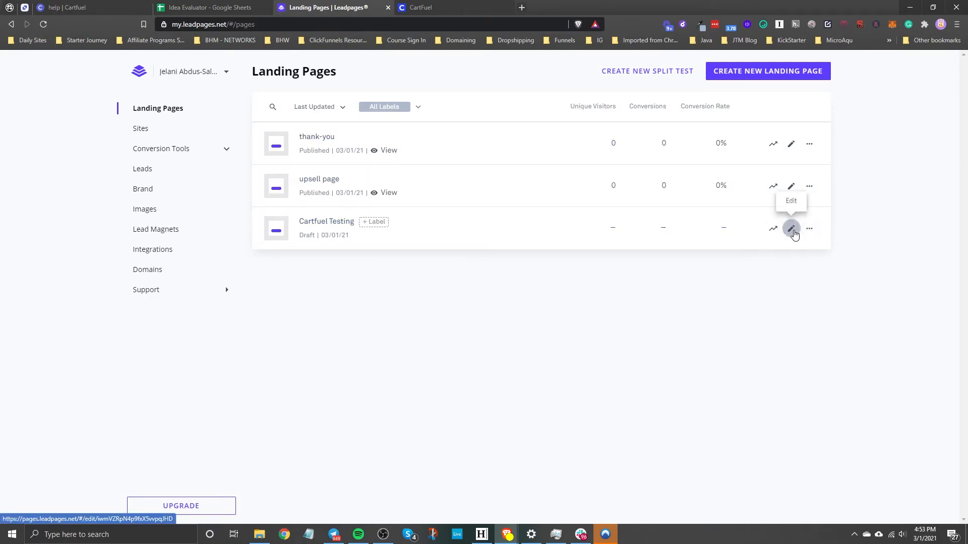
pyautogui.click(791, 229)
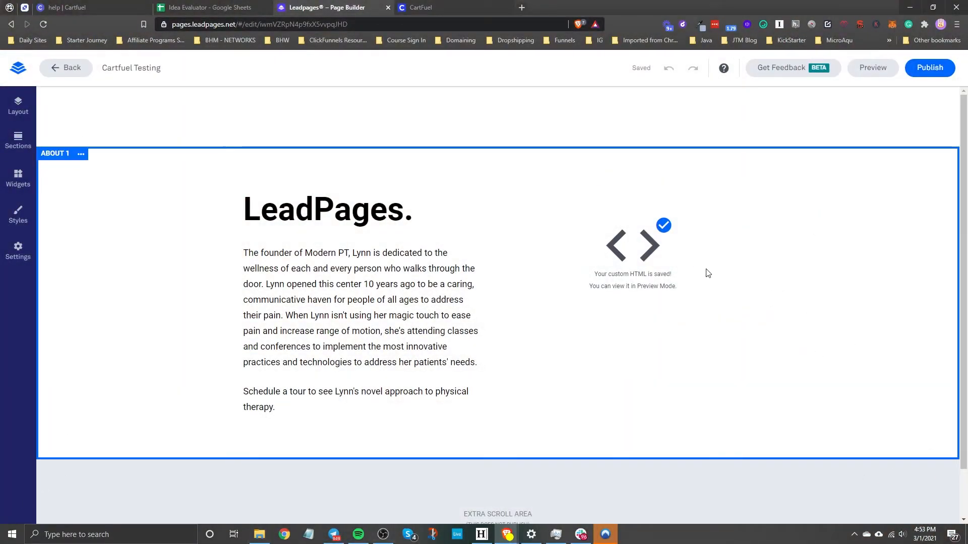
# Replace the existing HTML widget beside the LeadPages text in the About 1 section with a new empty HTML widget
pyautogui.click(20, 181)
pyautogui.scroll(-1, 102, 443)
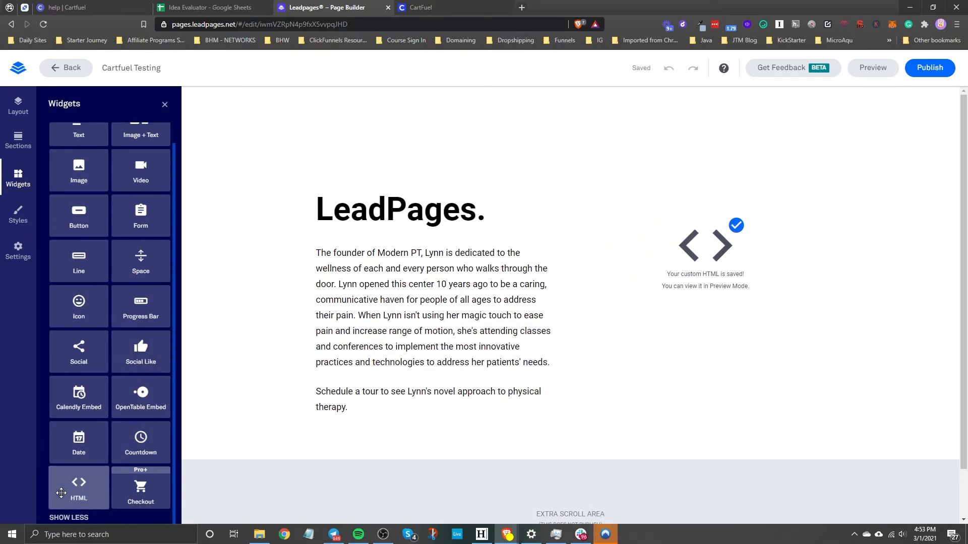
pyautogui.moveTo(78, 485); pyautogui.dragTo(693, 194)
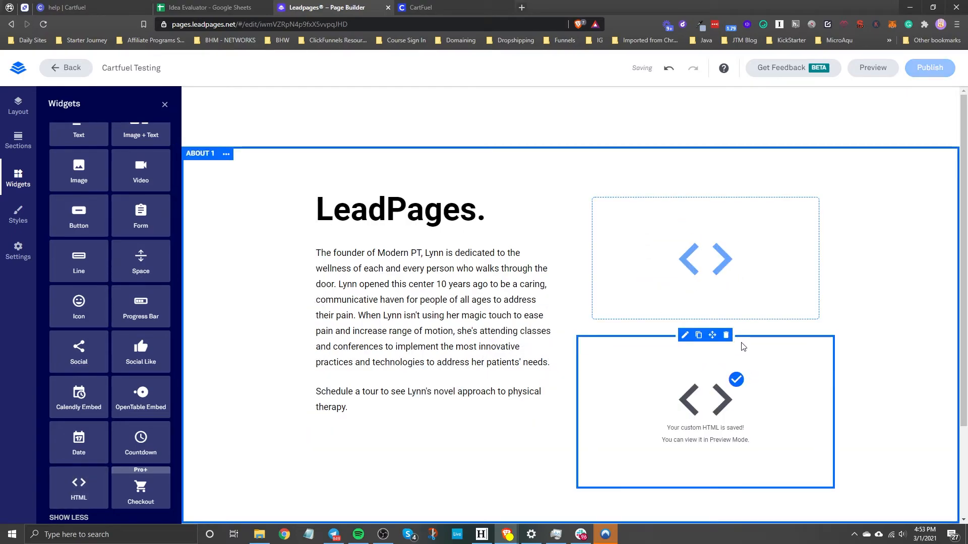
pyautogui.click(725, 335)
# Copy the Main Product head-section script from Cartfuel and paste it into the new HTML widget in Leadpages
pyautogui.click(719, 254)
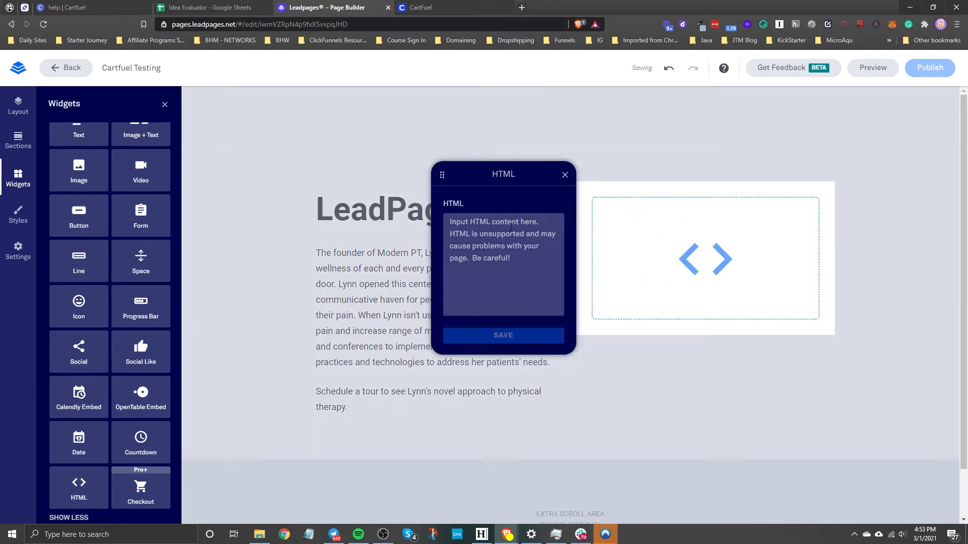
pyautogui.click(429, 8)
pyautogui.click(418, 292)
pyautogui.click(344, 6)
pyautogui.click(518, 235)
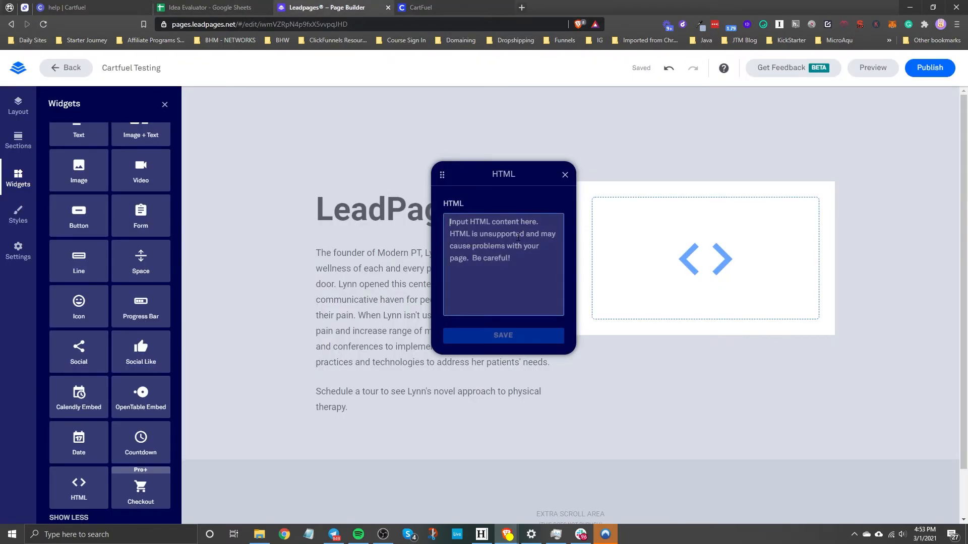
pyautogui.hotkey('ctrl', 'v')
# Copy the Main Product payment placement code from Cartfuel, add it below the script in the HTML widget and save the widget
pyautogui.click(426, 8)
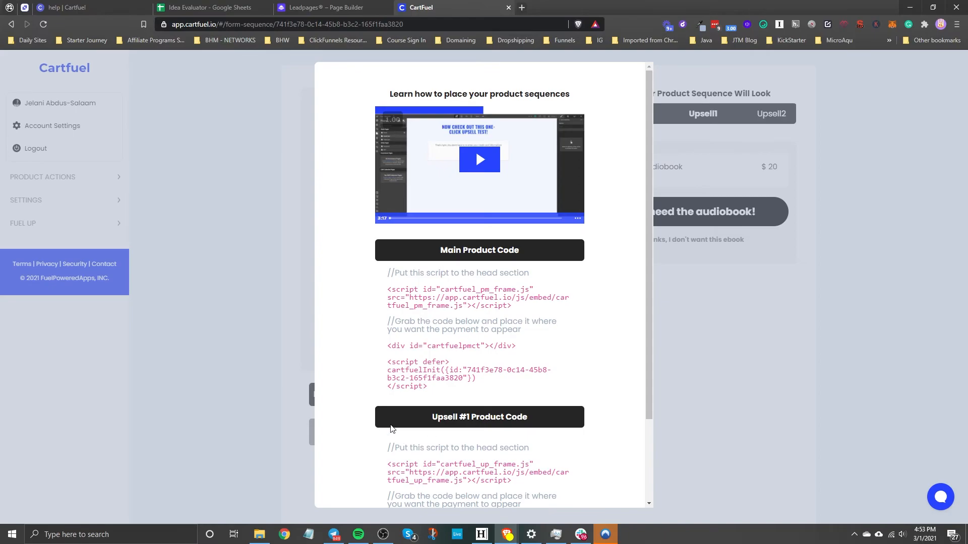
pyautogui.click(418, 347)
pyautogui.click(317, 12)
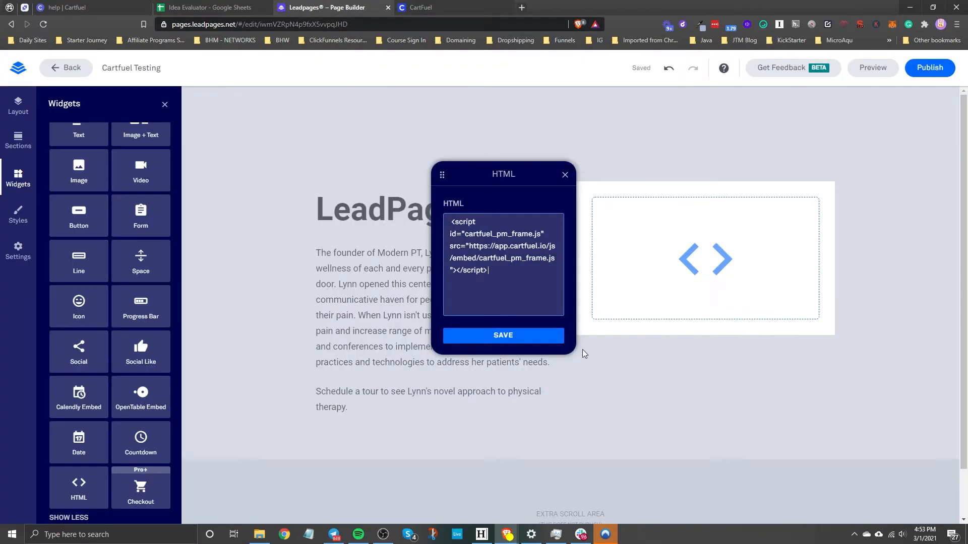
pyautogui.hotkey('ctrl', 'v')
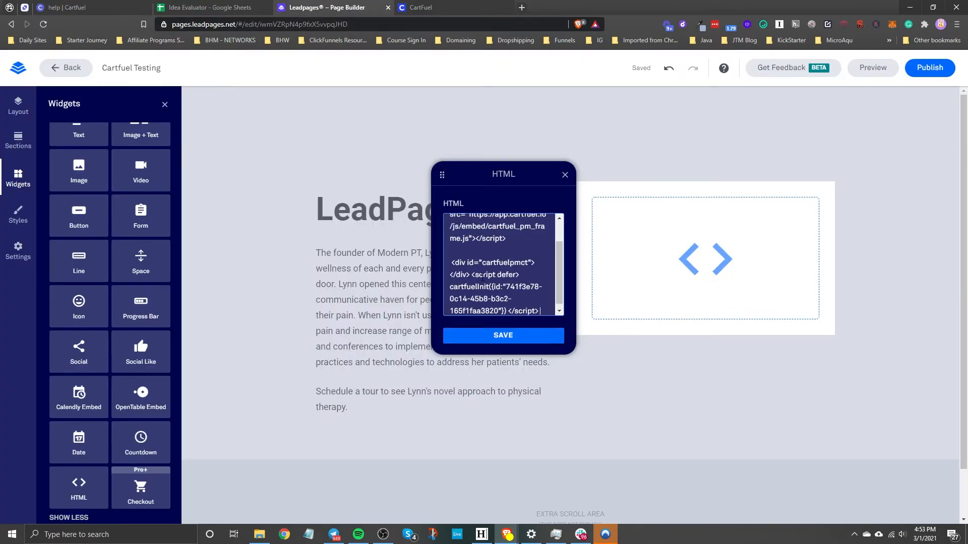
pyautogui.click(509, 332)
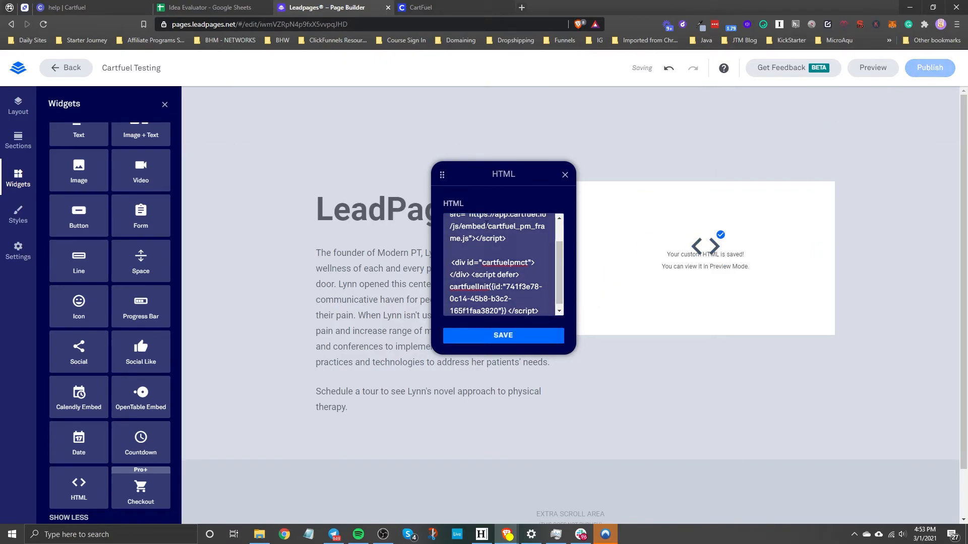
pyautogui.click(565, 175)
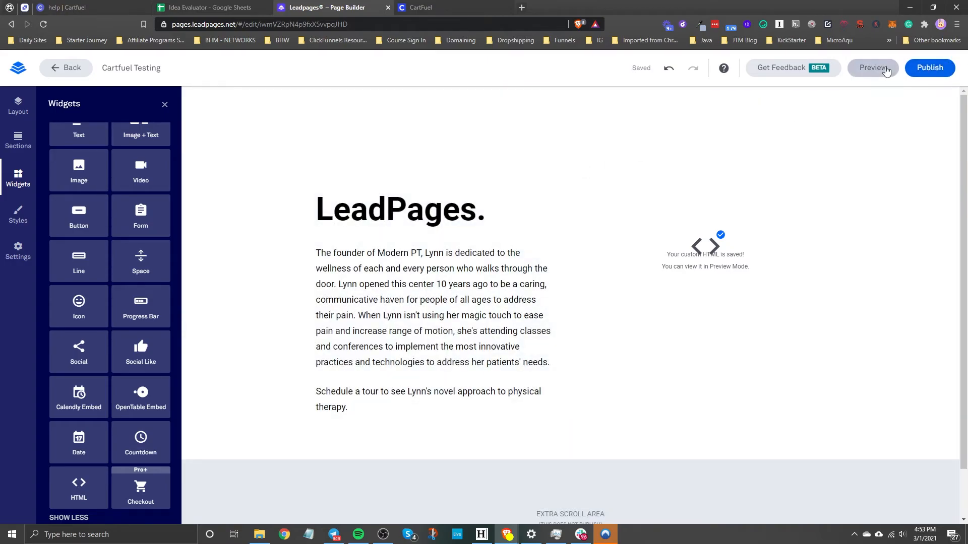
# Publish the Cartfuel Testing page with the slug cartfuel-testing and dismiss the publishing dialog
pyautogui.click(925, 75)
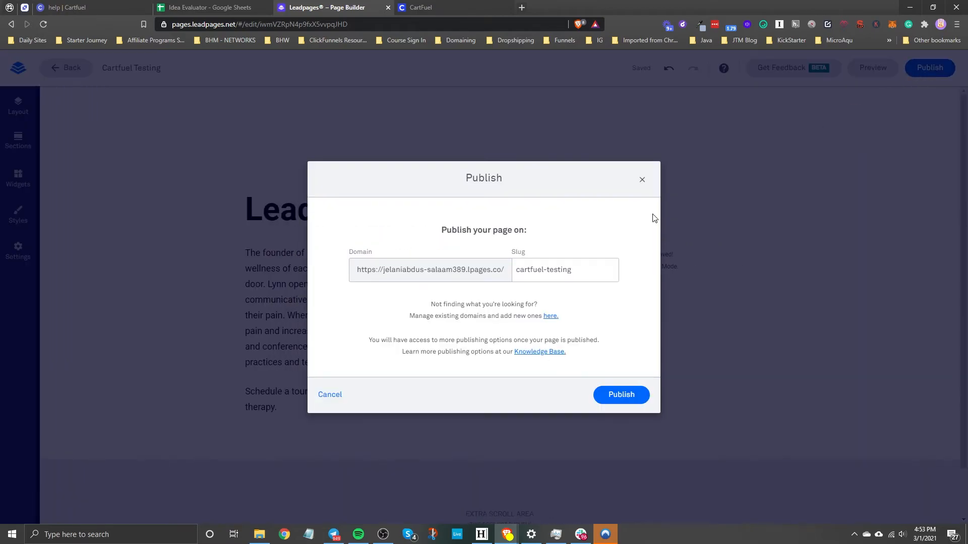
pyautogui.click(623, 393)
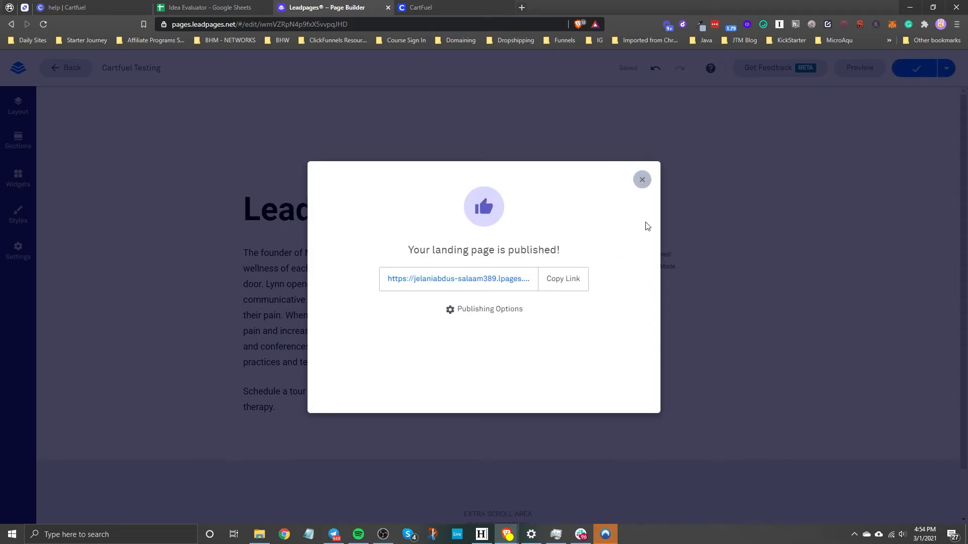
pyautogui.click(642, 180)
# Preview the Cartfuel Testing page to examine the embedded checkout form, and leave the preview
pyautogui.click(855, 65)
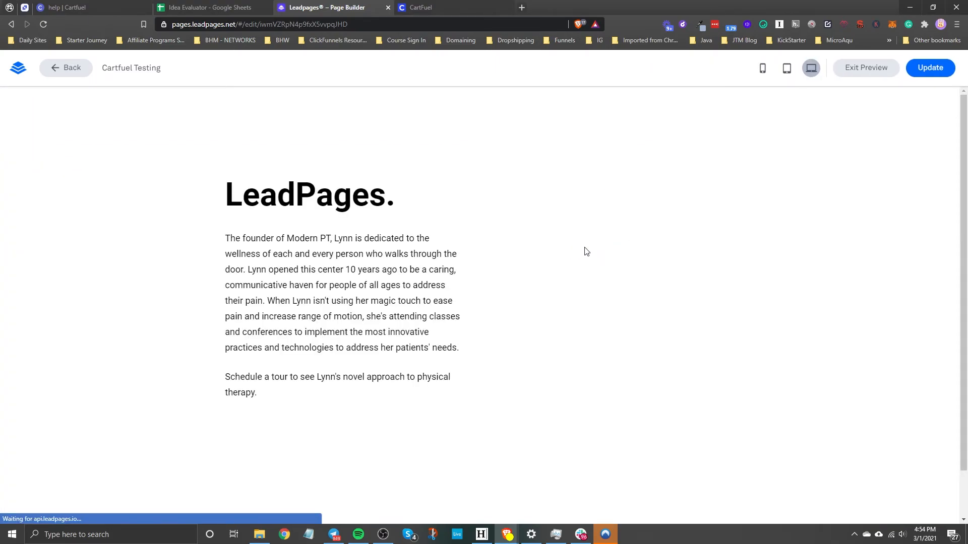
pyautogui.scroll(-2, 615, 251)
pyautogui.scroll(2, 615, 223)
pyautogui.scroll(-2, 606, 317)
pyautogui.scroll(2, 553, 312)
pyautogui.scroll(-2, 566, 357)
pyautogui.scroll(2, 582, 281)
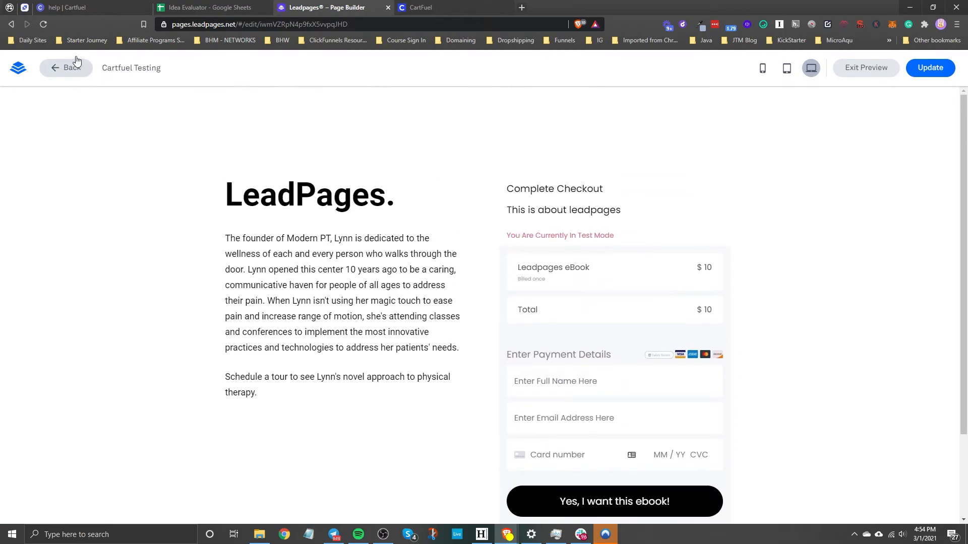
pyautogui.click(57, 69)
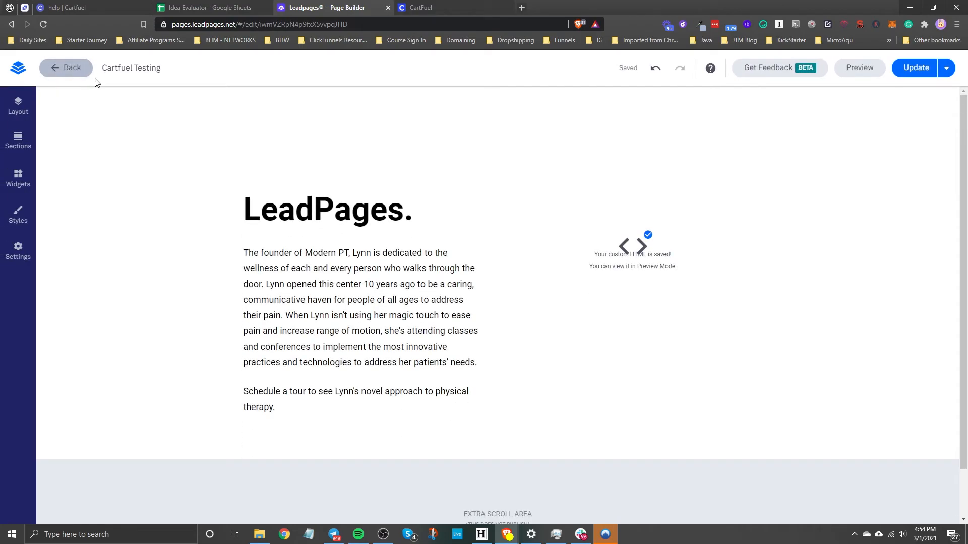
# Open the upsell page for editing and paste the Upsell #1 head-section script from Cartfuel into its HTML widget
pyautogui.click(59, 69)
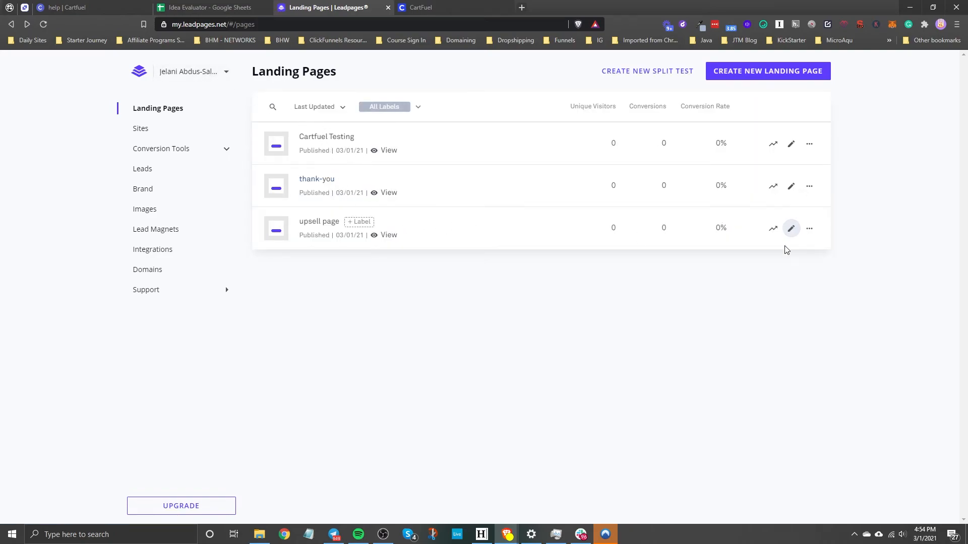
pyautogui.click(791, 228)
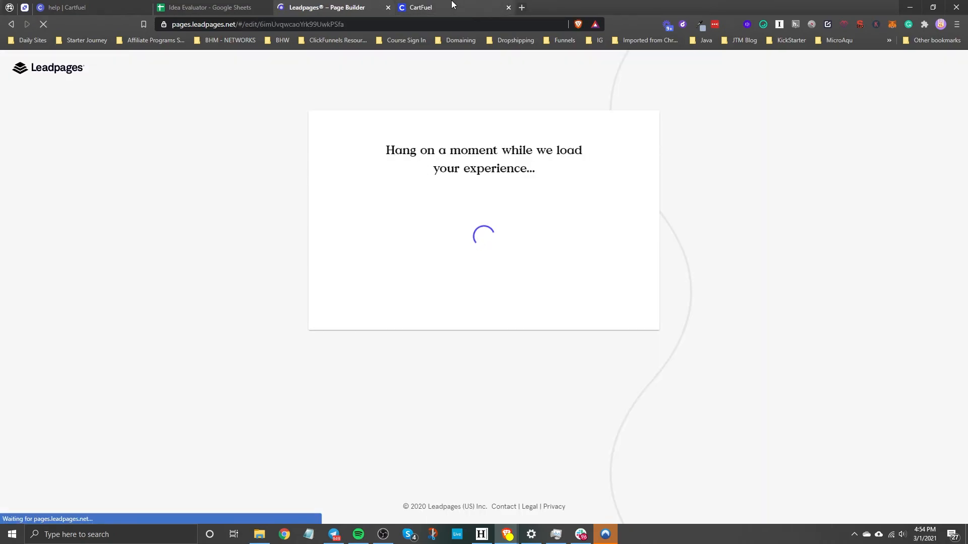
pyautogui.click(452, 6)
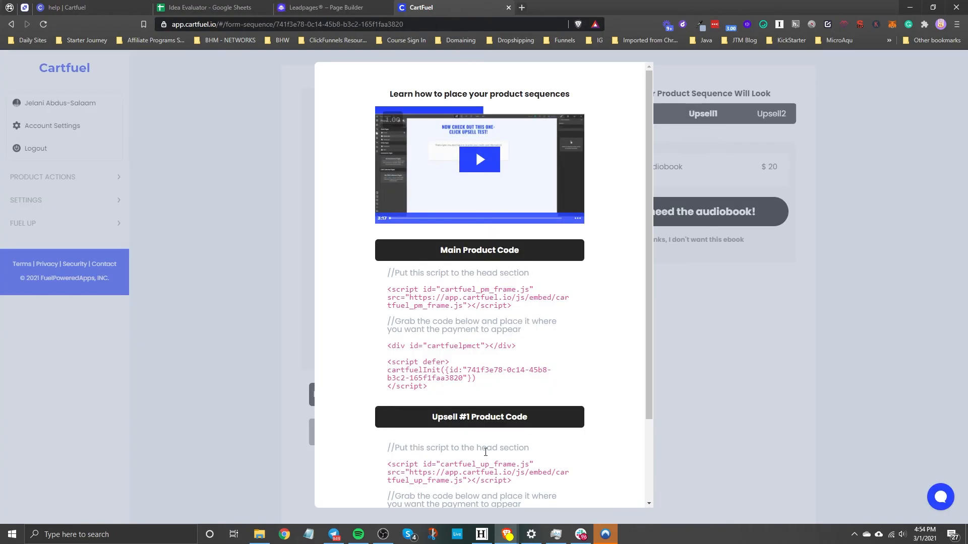
pyautogui.scroll(-2, 485, 452)
pyautogui.doubleClick(479, 366)
pyautogui.click(322, 7)
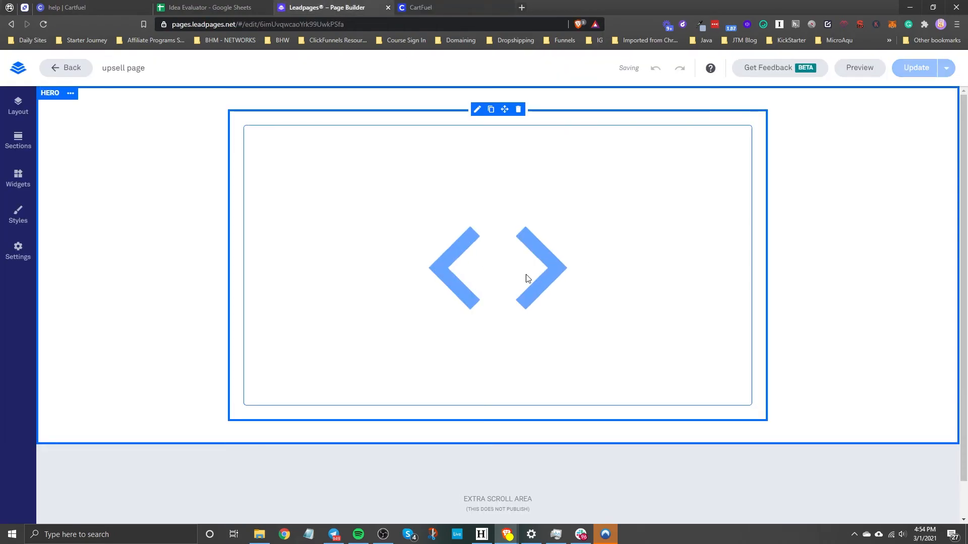
pyautogui.click(497, 203)
pyautogui.write('<script id="cartfuel_up_frame.js" src="https://app.cartfuel.io/js/embed/cartfuel_up_frame.js"></script>')
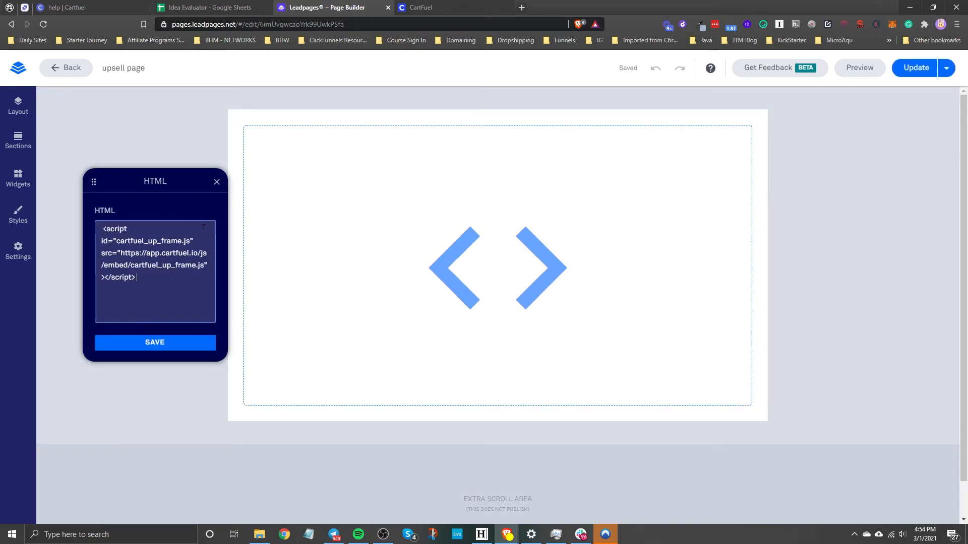
# Add the Upsell #1 placement code from Cartfuel below the script, save the HTML widget and update the published upsell page
pyautogui.click(421, 7)
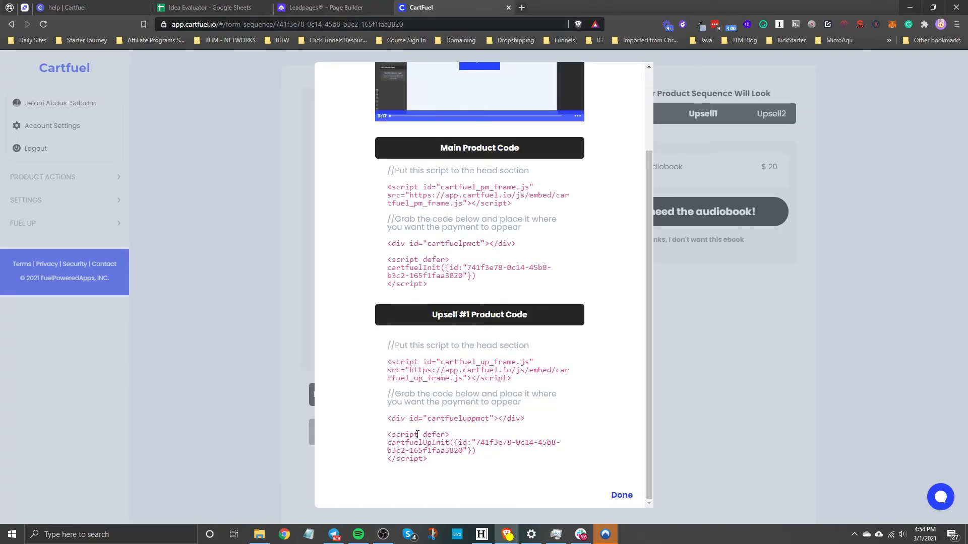
pyautogui.click(325, 7)
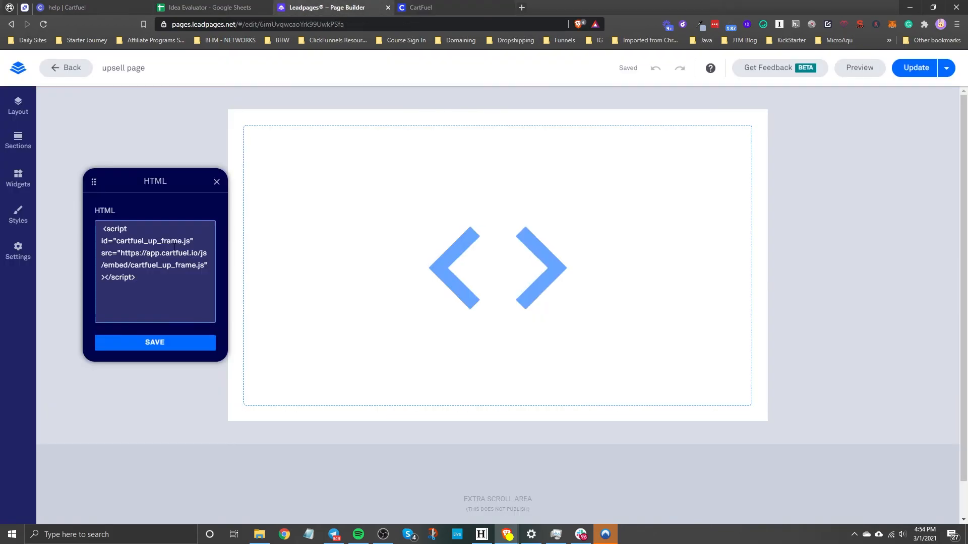
pyautogui.write('<div id="cartfueluppmct"></div> <script defer> cartfuelUpInit({id:"741f3e78-0c14-45b8-b3c2-165f1faa3820"}) </script>')
pyautogui.click(142, 342)
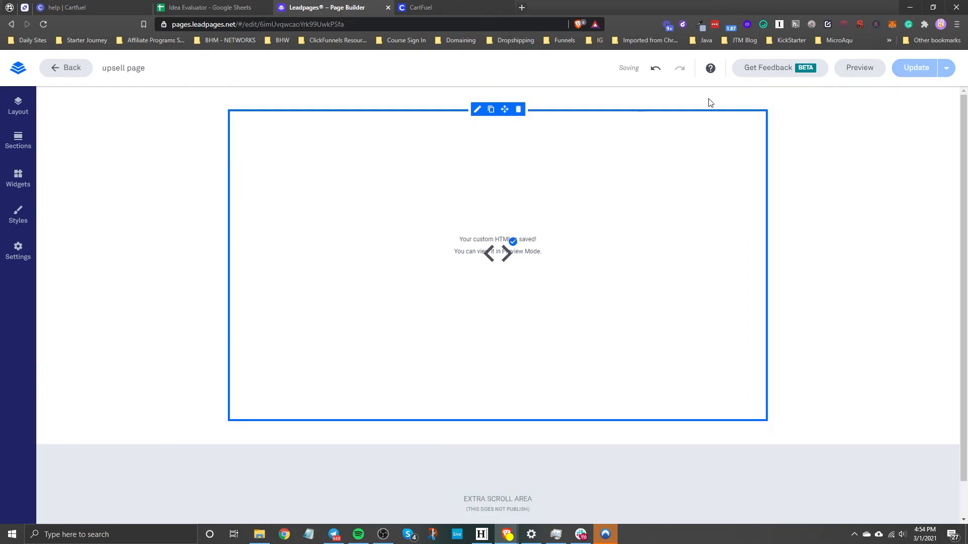
pyautogui.click(915, 68)
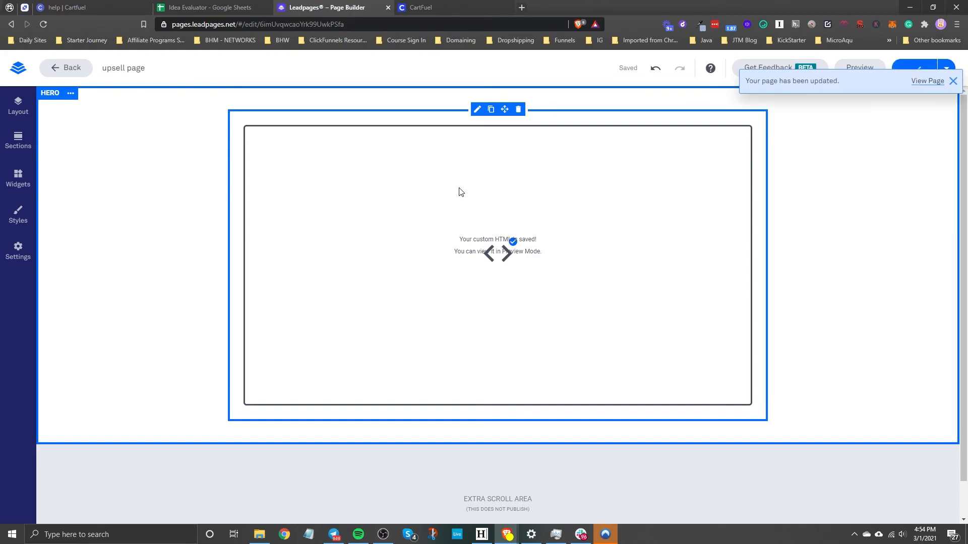
pyautogui.click(68, 68)
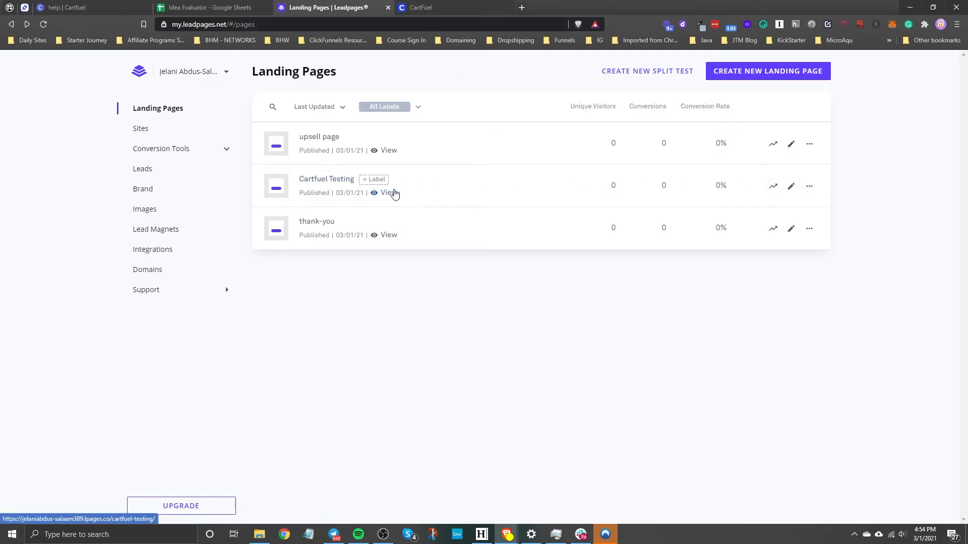
# Open the published Cartfuel Testing page and fill in the customer's full name and e-mail address in its checkout form
pyautogui.click(392, 193)
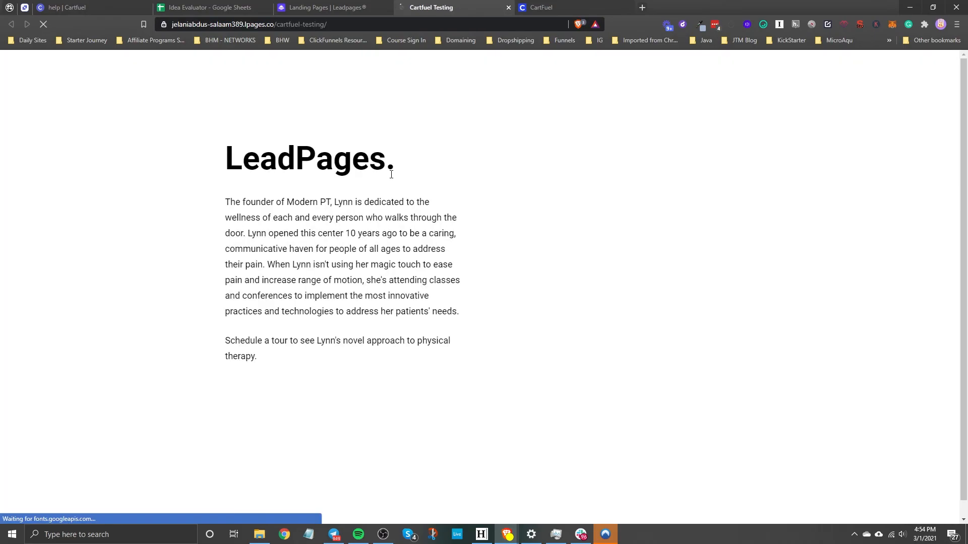
pyautogui.click(550, 346)
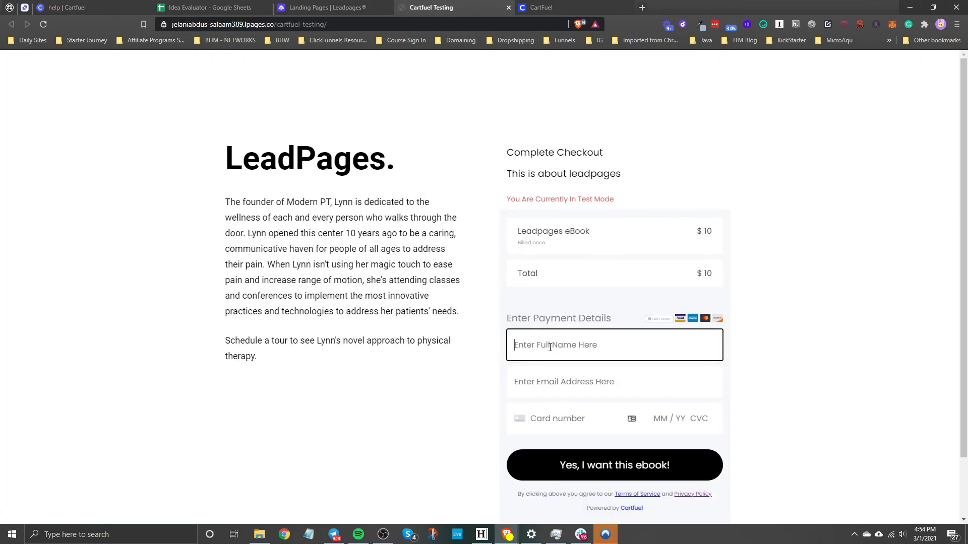
pyautogui.press('Tab')
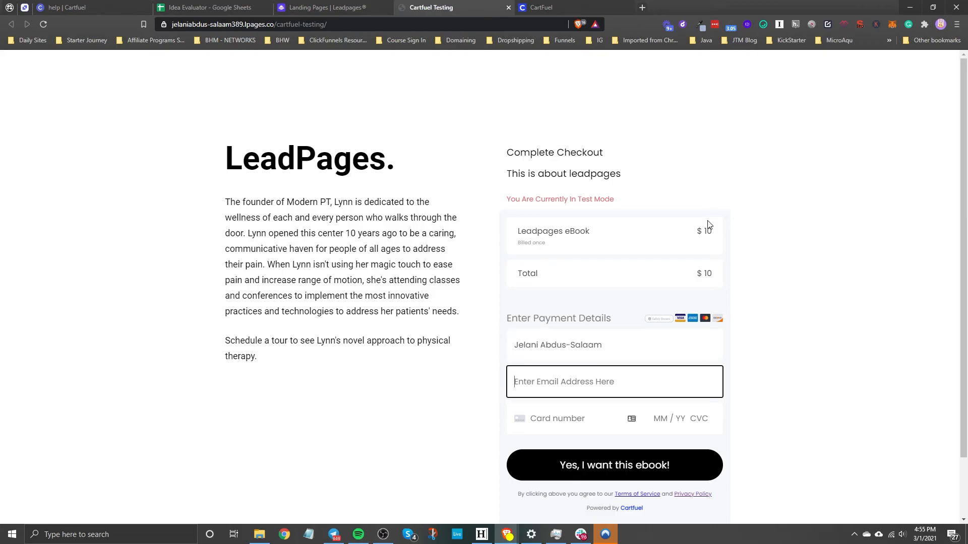
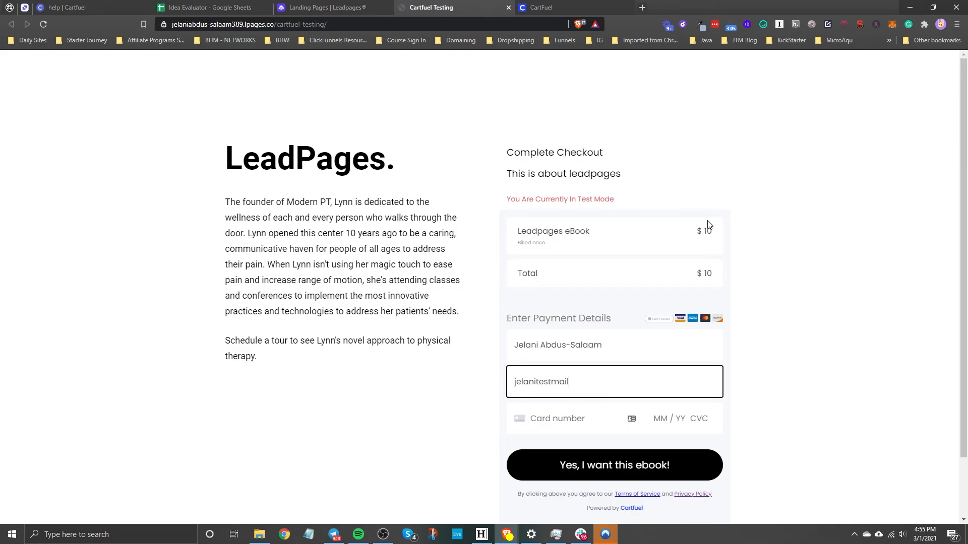
# Enter the test card number, expiry date, security code and postcode in the payment details, and submit the Leadpages eBook order
pyautogui.click(563, 415)
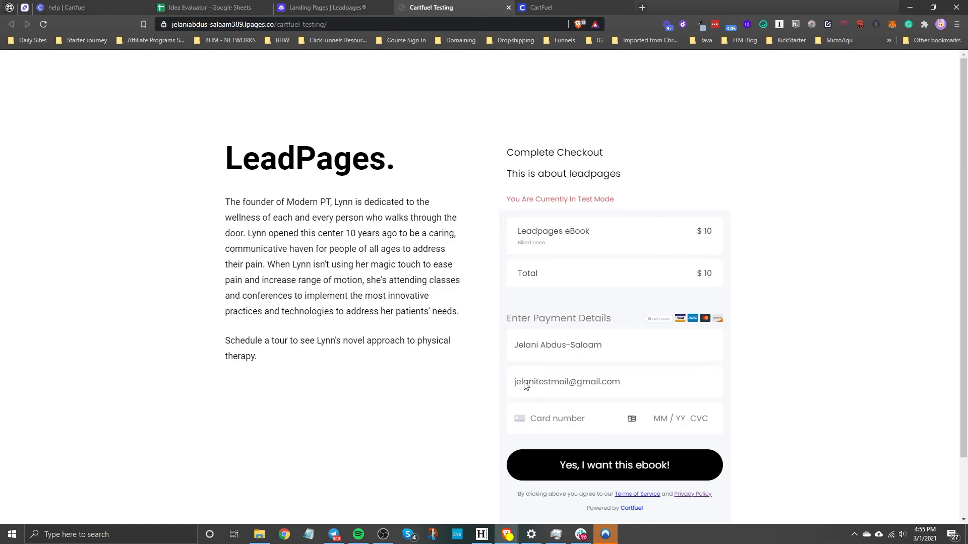
pyautogui.write('42')
pyautogui.write('42424242424244')
pyautogui.write('04 /')
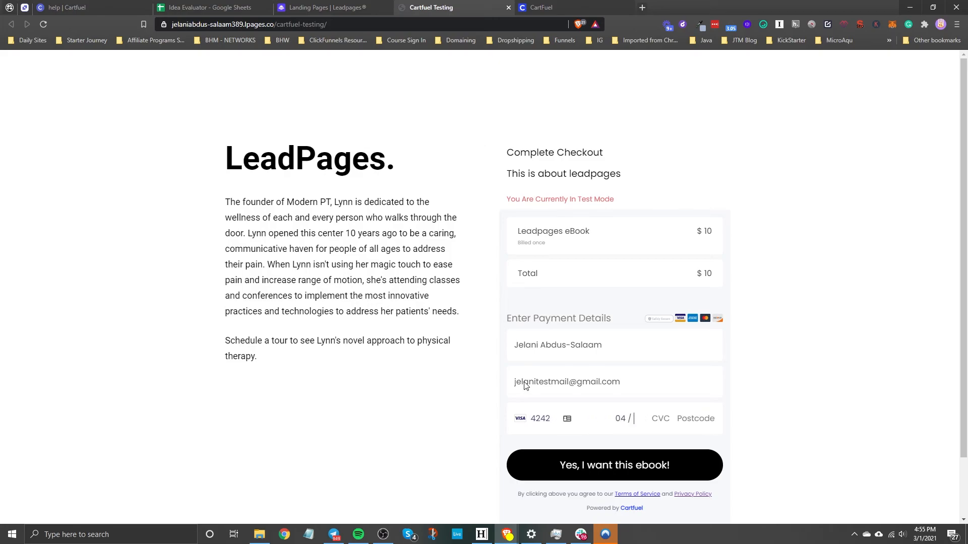
pyautogui.write('3388892014')
pyautogui.click(630, 459)
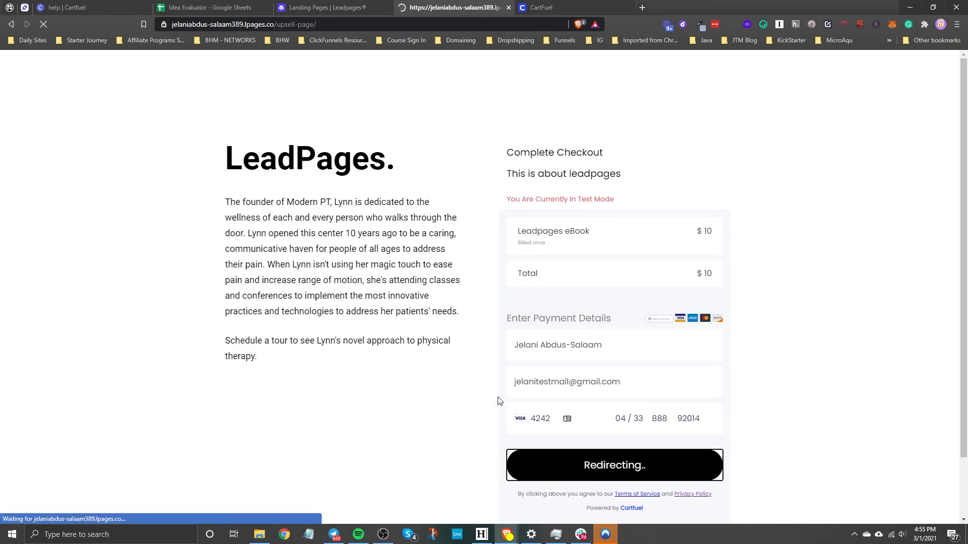